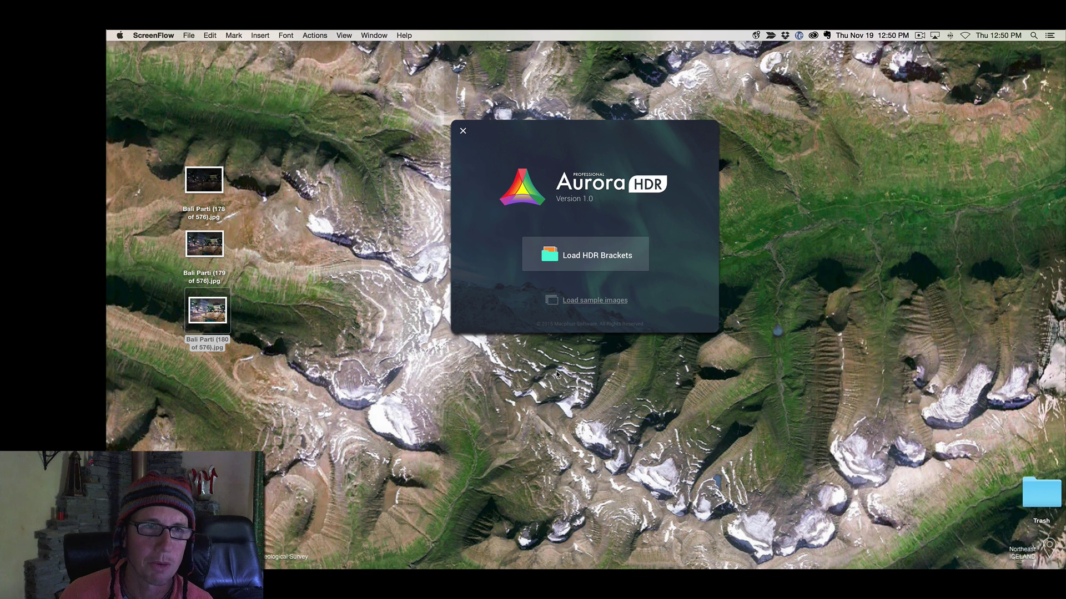
left_click(208, 188)
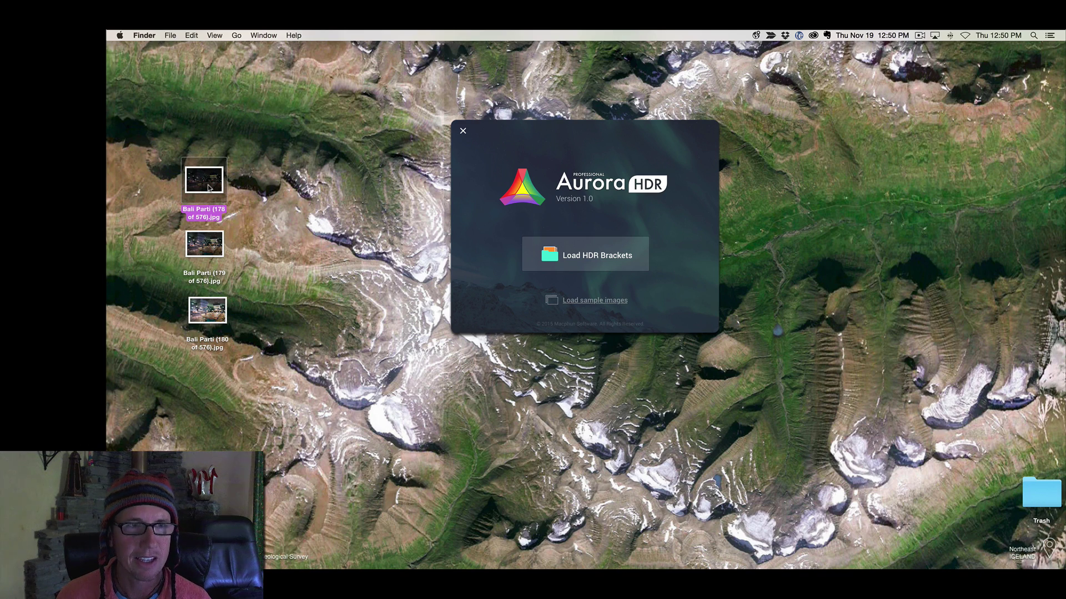
key("space")
key("Down")
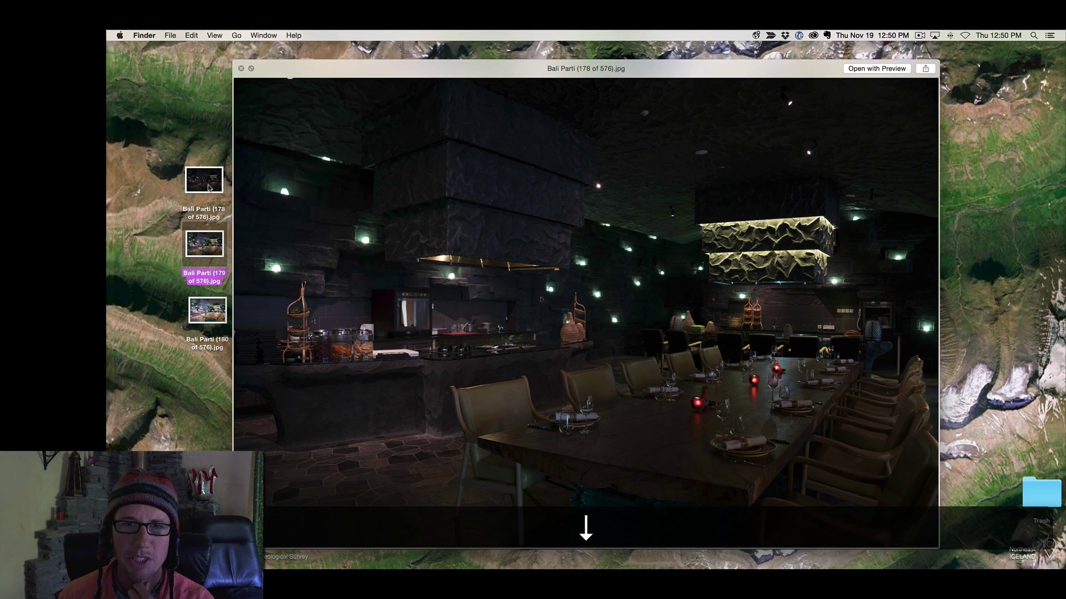
key("Down")
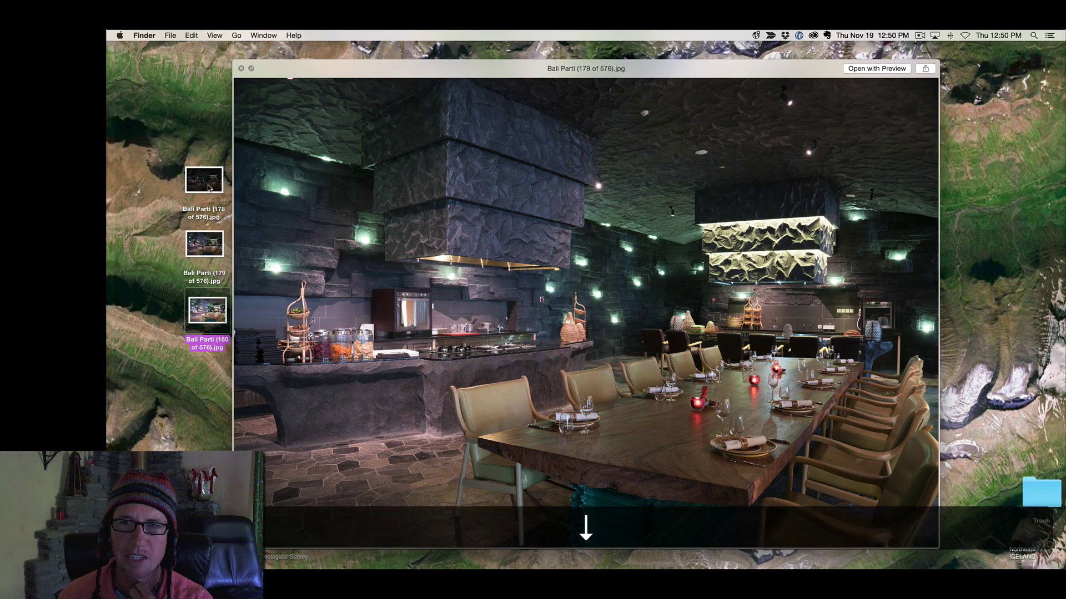
key("Up")
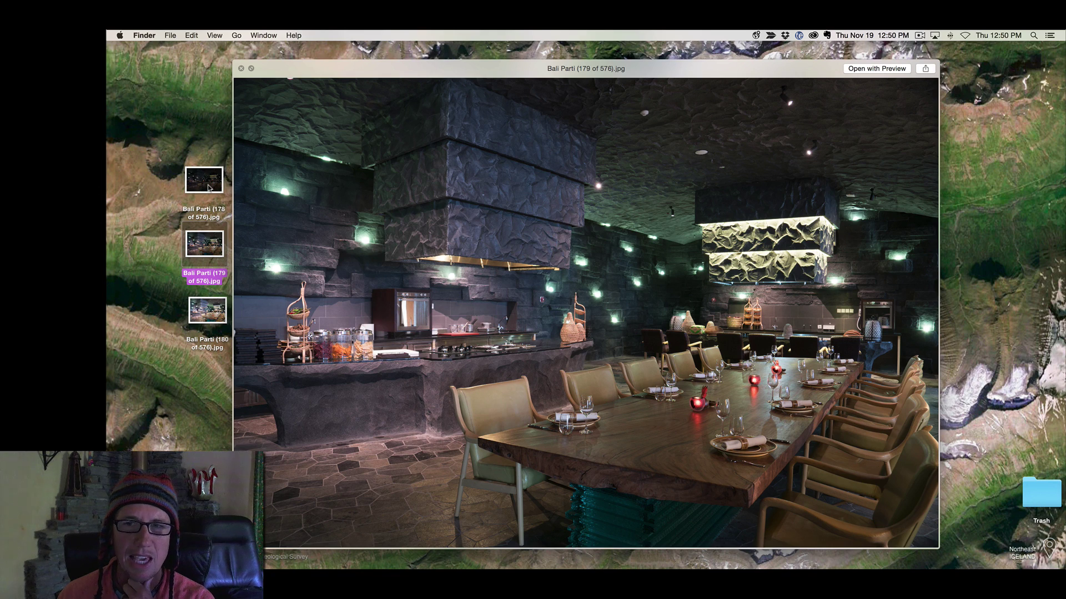
key("Up")
key("Down")
key("Down")
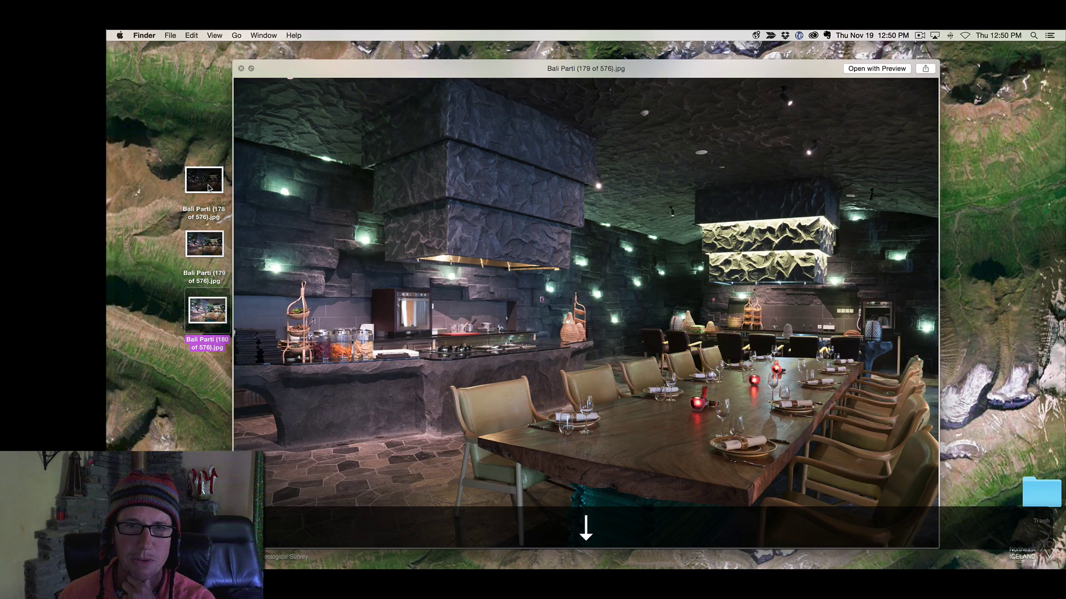
key("Up")
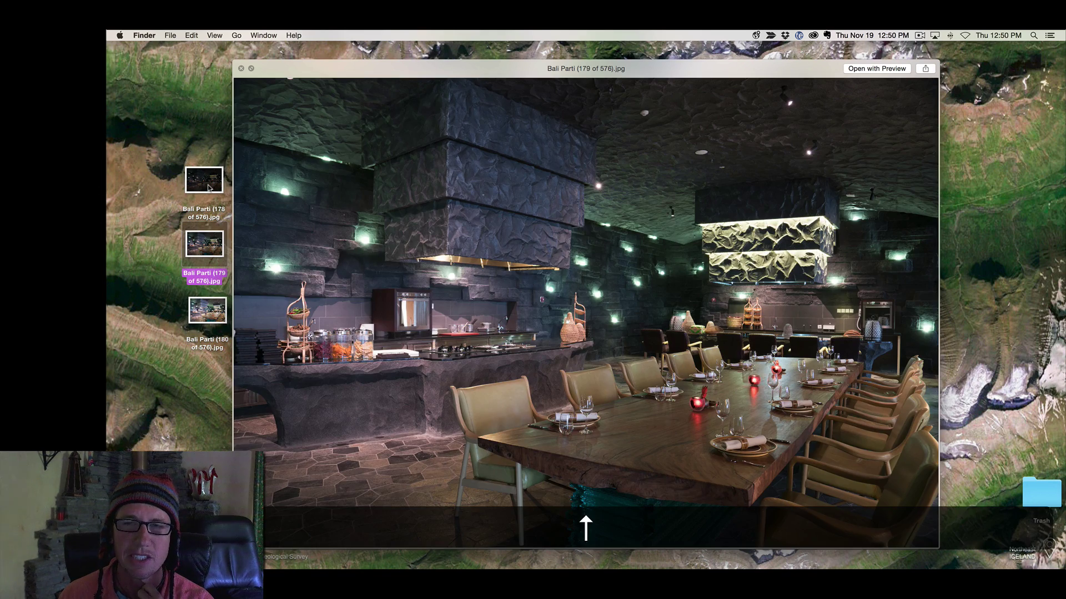
key("Up")
key("Down")
key("Down")
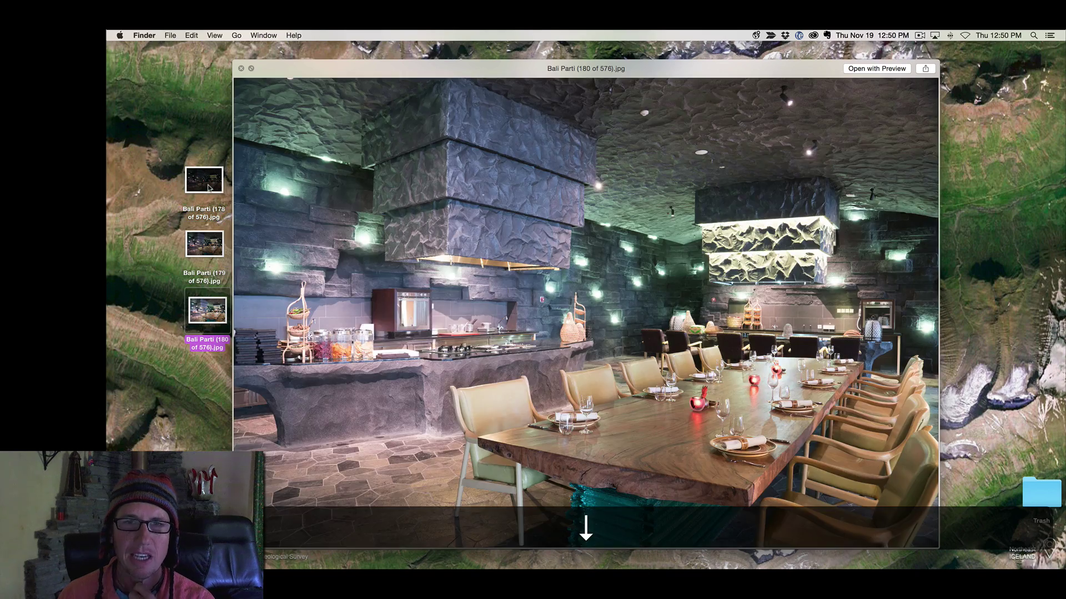
key("Up")
key("Up")
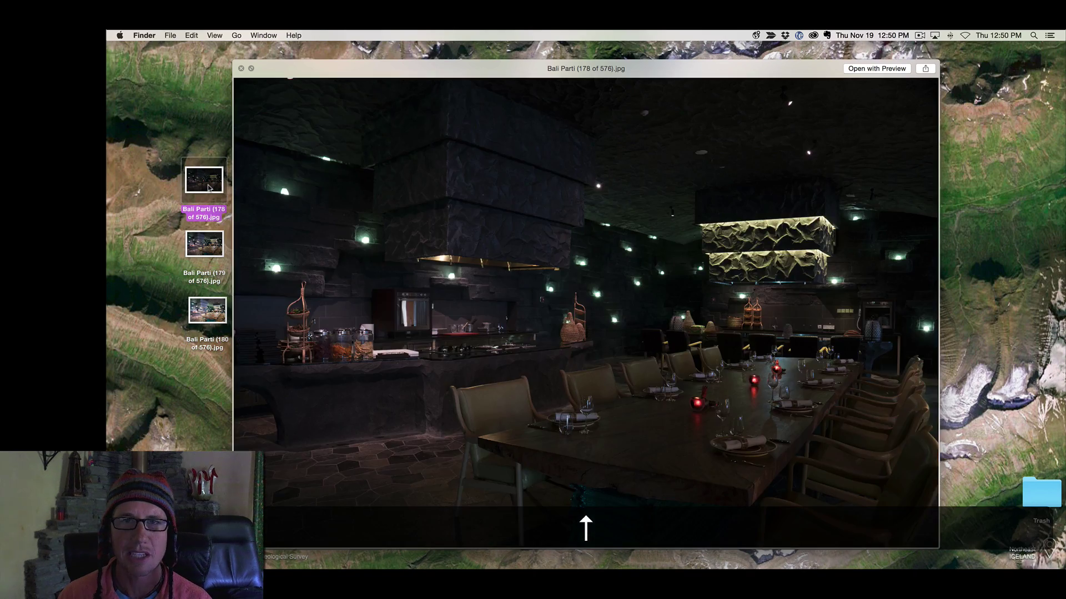
key("Down")
key("Down")
key("Up")
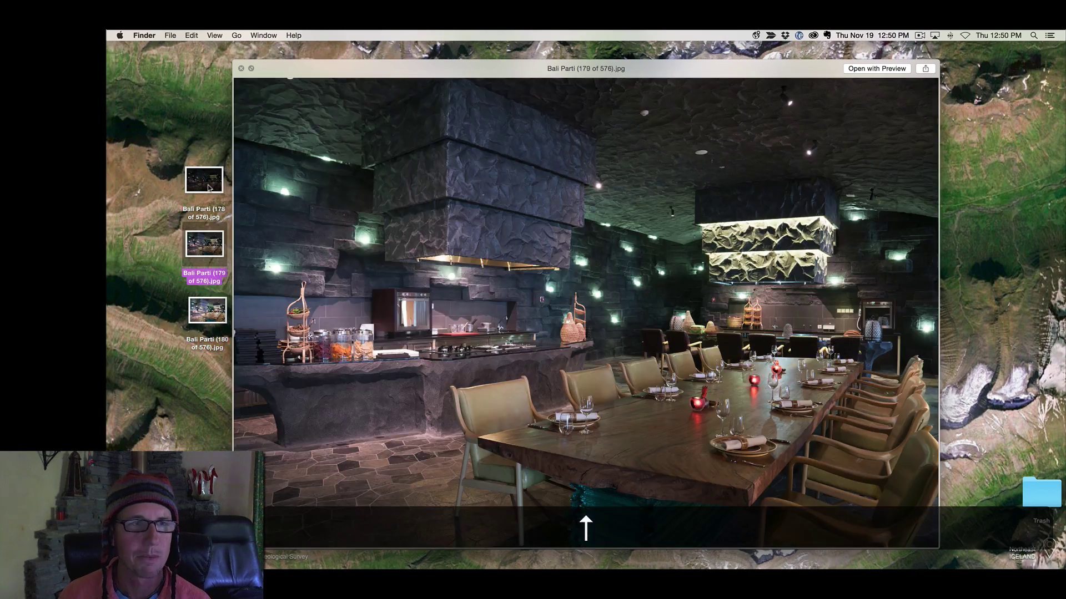
key("Up")
key("Down")
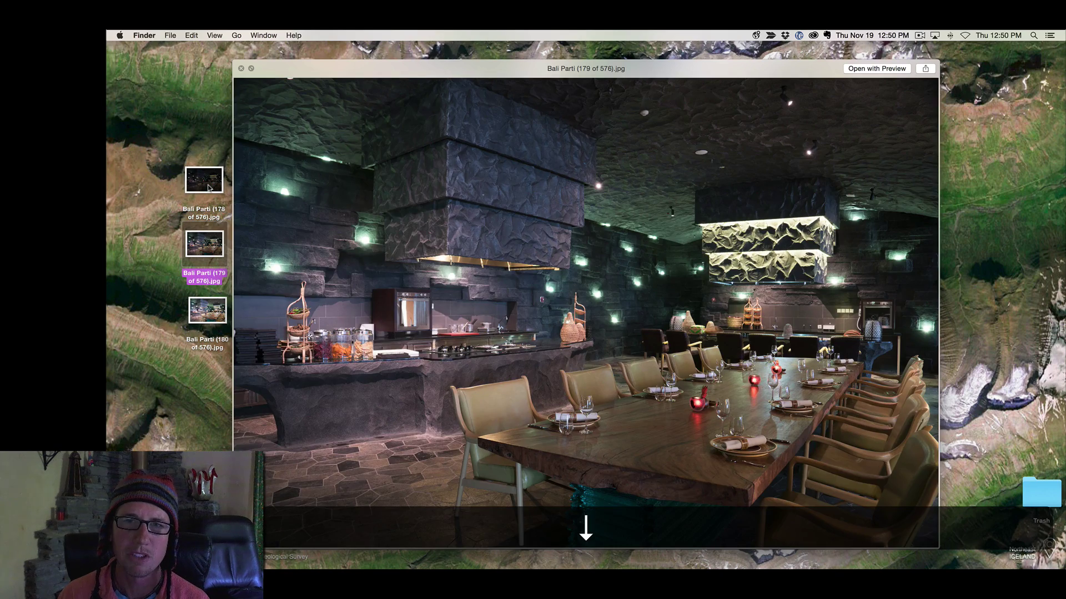
key("Down")
key("space")
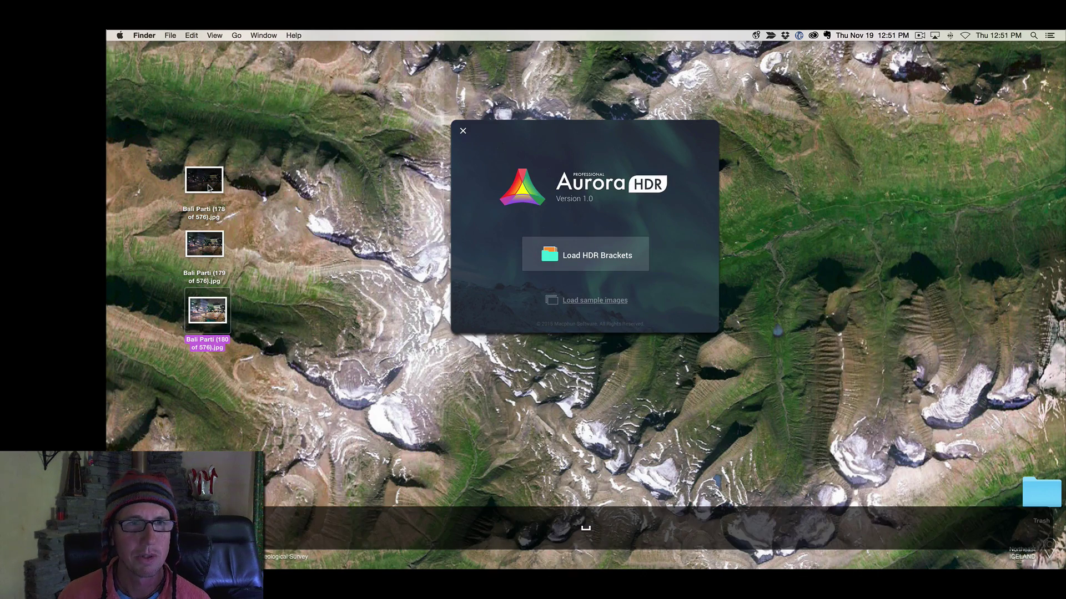
- Load the three Bali Parti bracket JPGs into Aurora HDR and create the HDR
left_click_drag(165, 144, 243, 356)
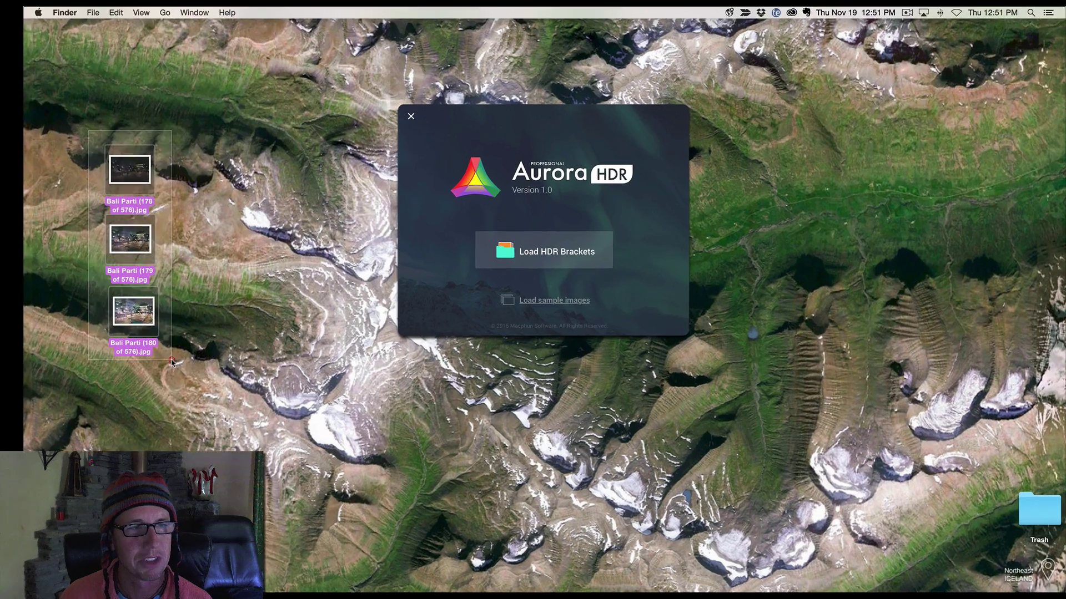
left_click_drag(134, 314, 541, 245)
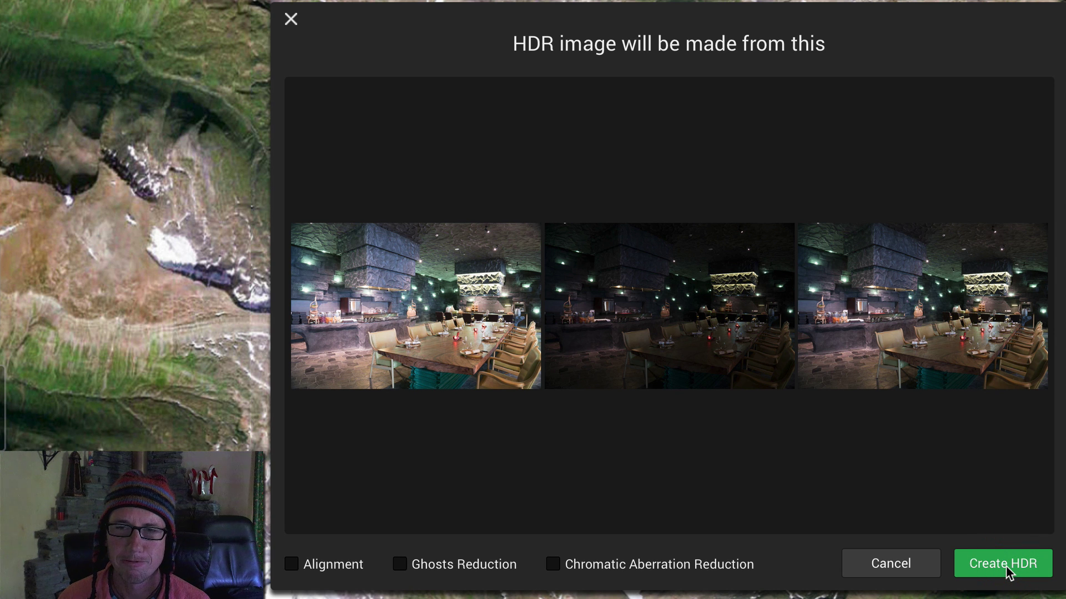
left_click(1005, 565)
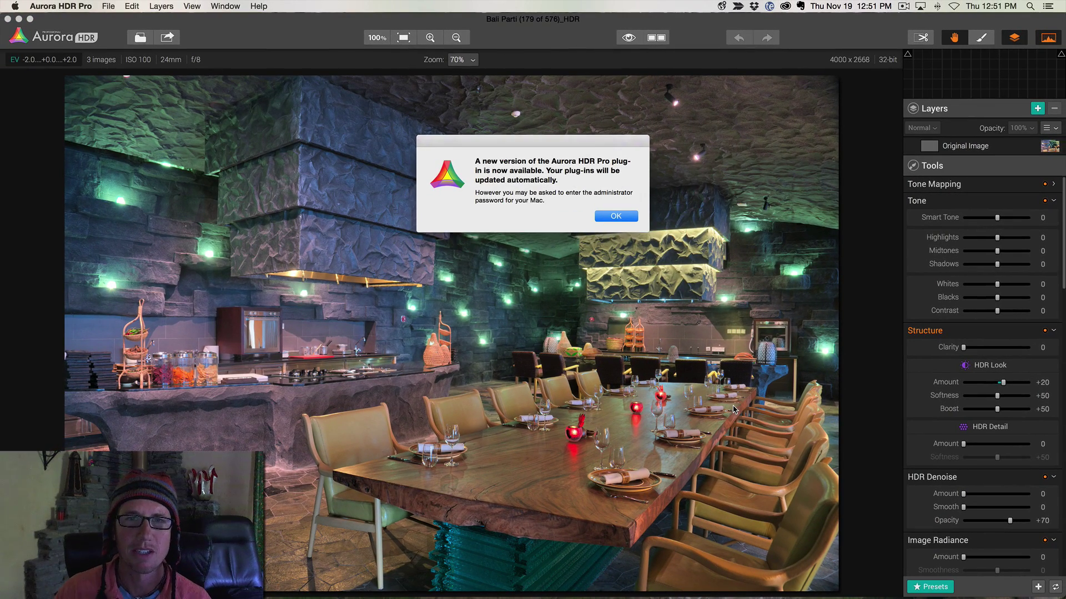
- Approve the plug-in update by entering the administrator password
left_click(614, 217)
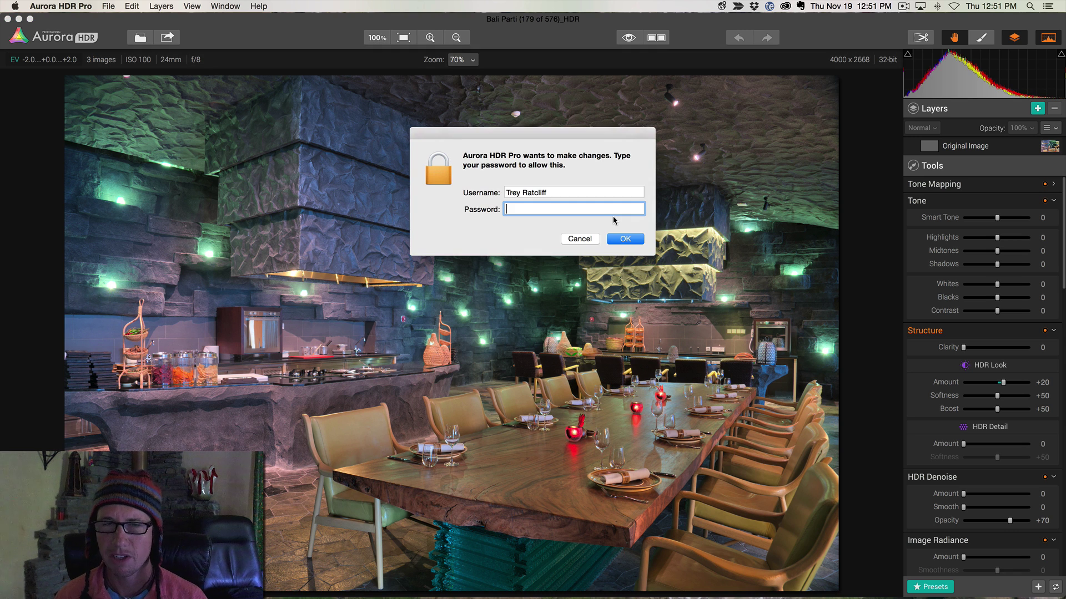
left_click(602, 209)
type("••")
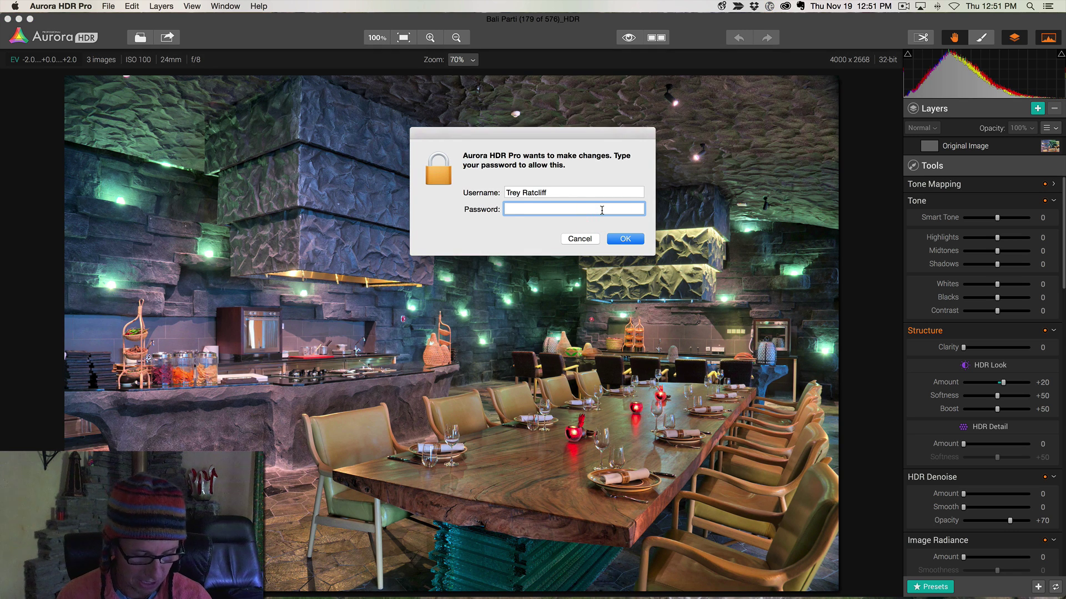
type("••••••")
key("Return")
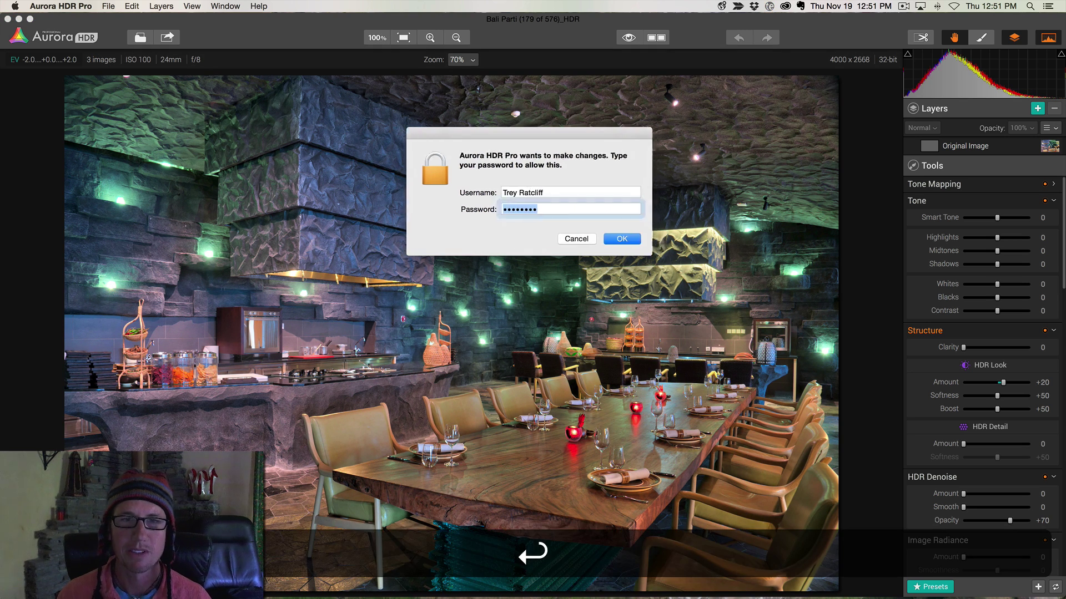
type("•••••••")
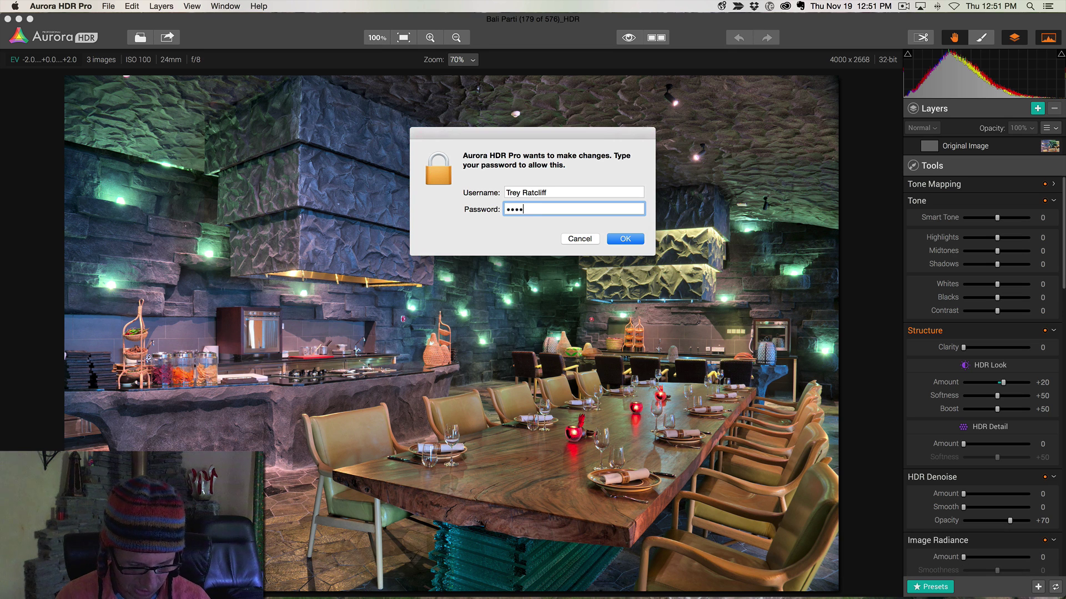
type("•")
key("Return")
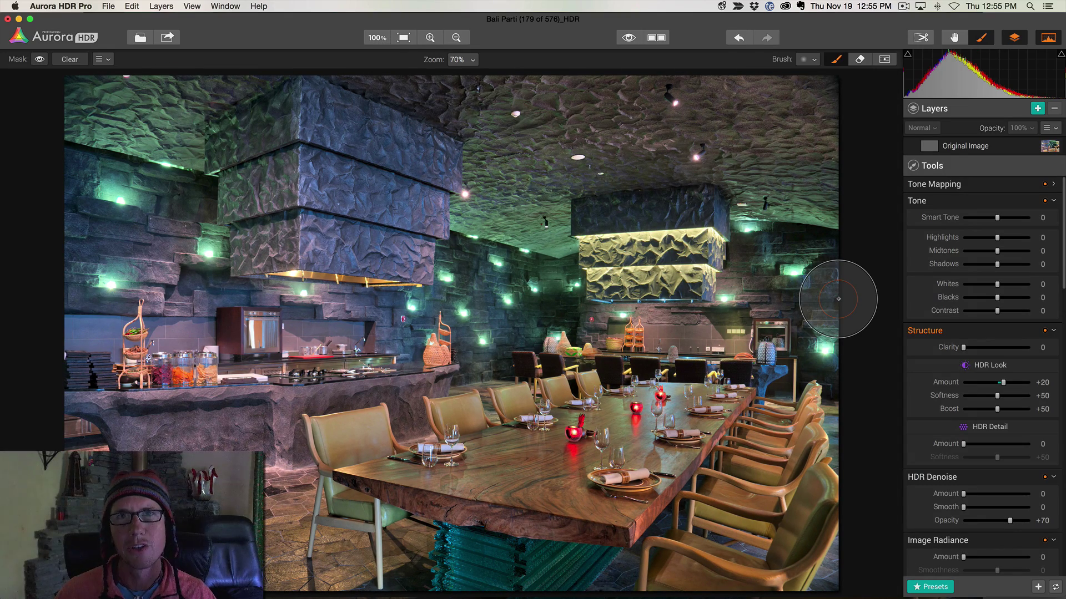
scroll(932, 344, "down", 10)
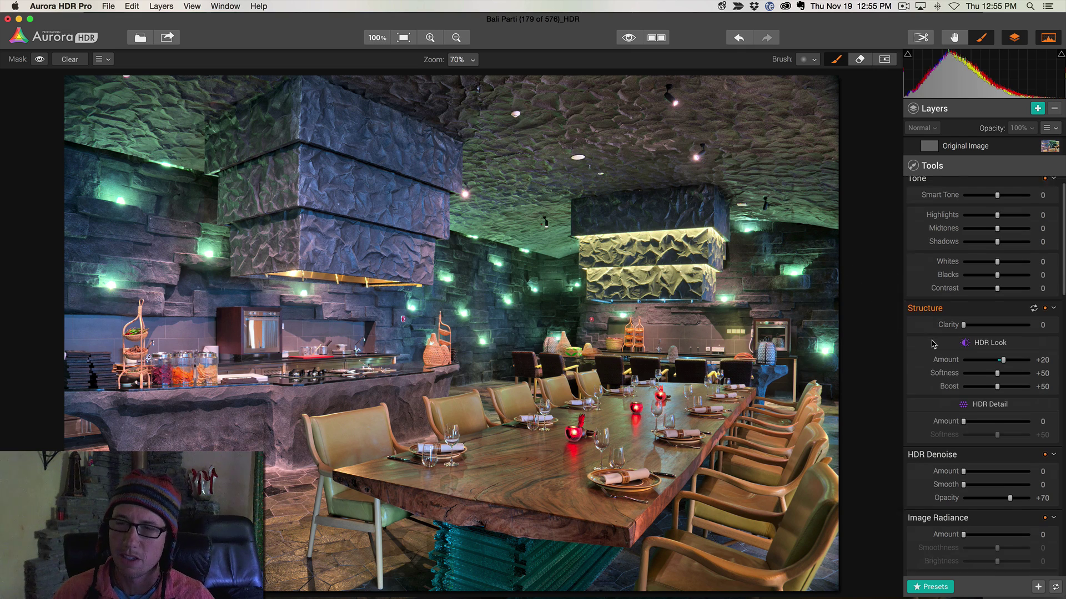
scroll(934, 344, "up", 5)
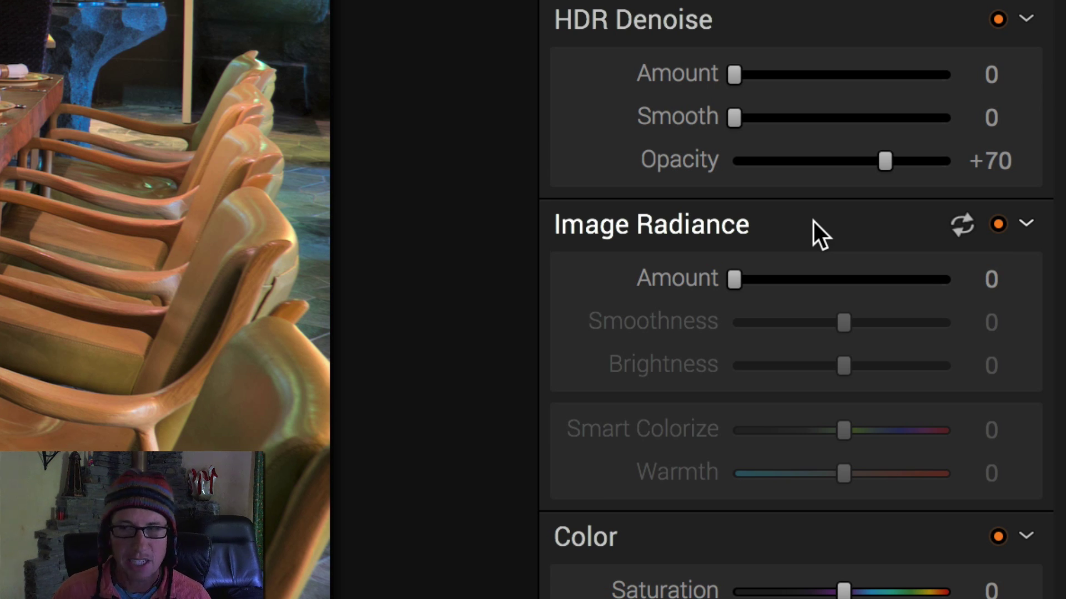
scroll(813, 221, "down", 10)
scroll(814, 222, "down", 6)
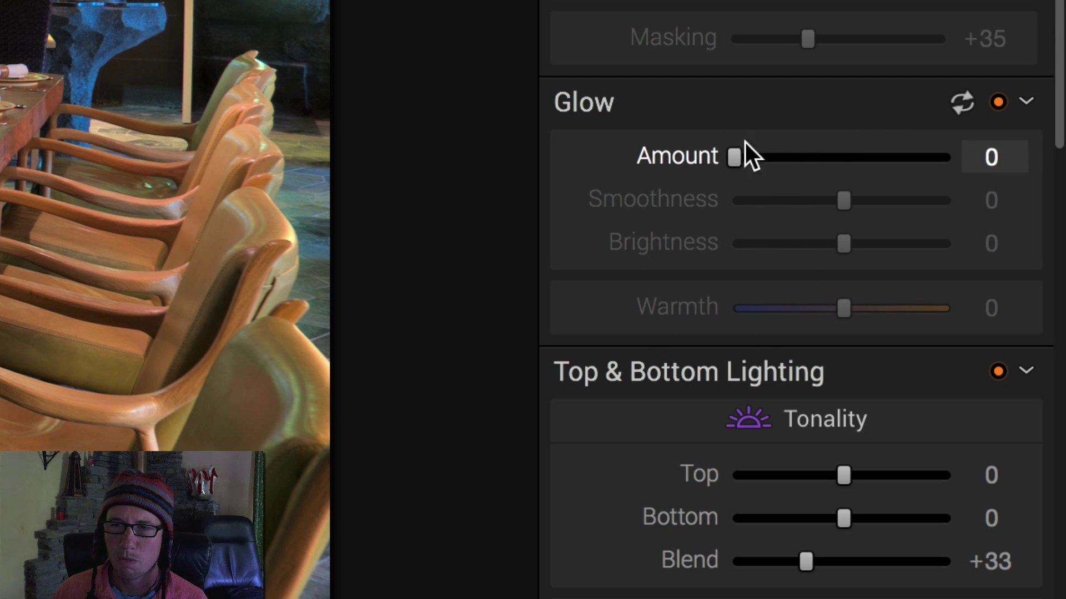
scroll(747, 212, "up", 5)
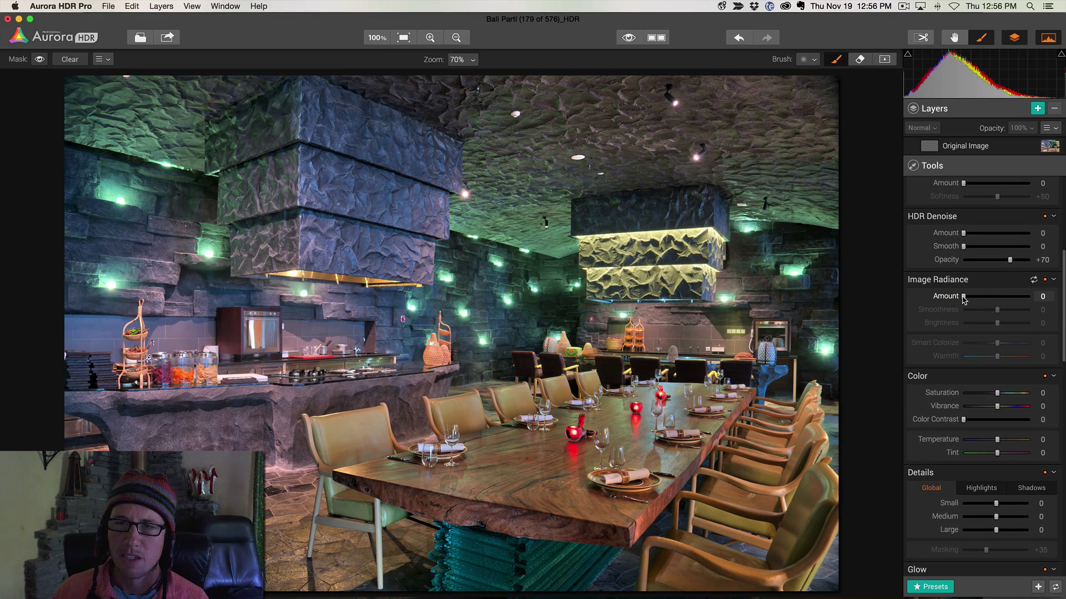
left_click_drag(964, 299, 998, 300)
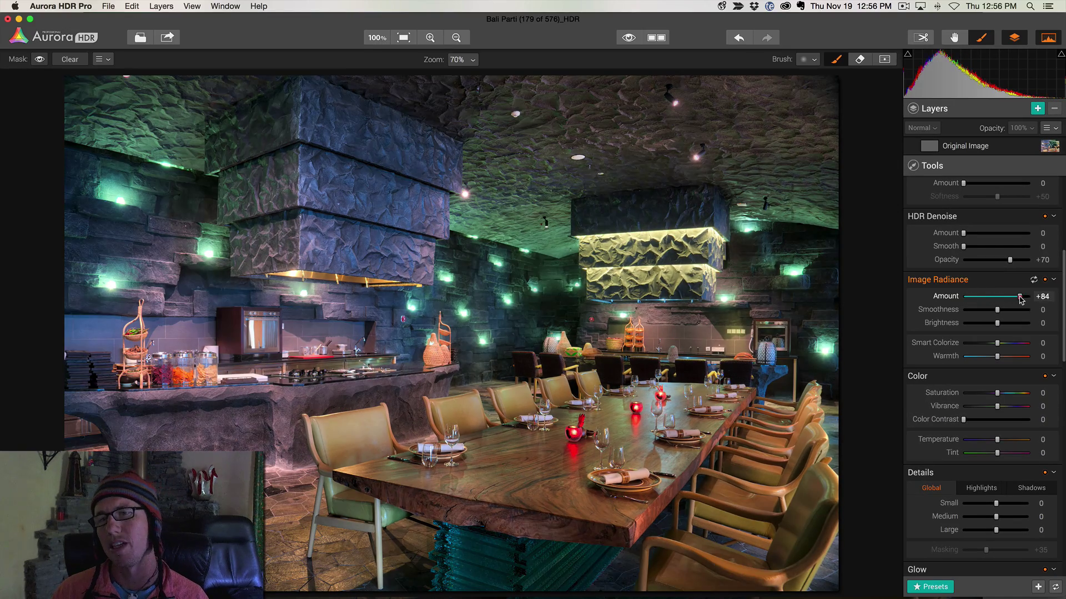
left_click_drag(1020, 300, 1003, 325)
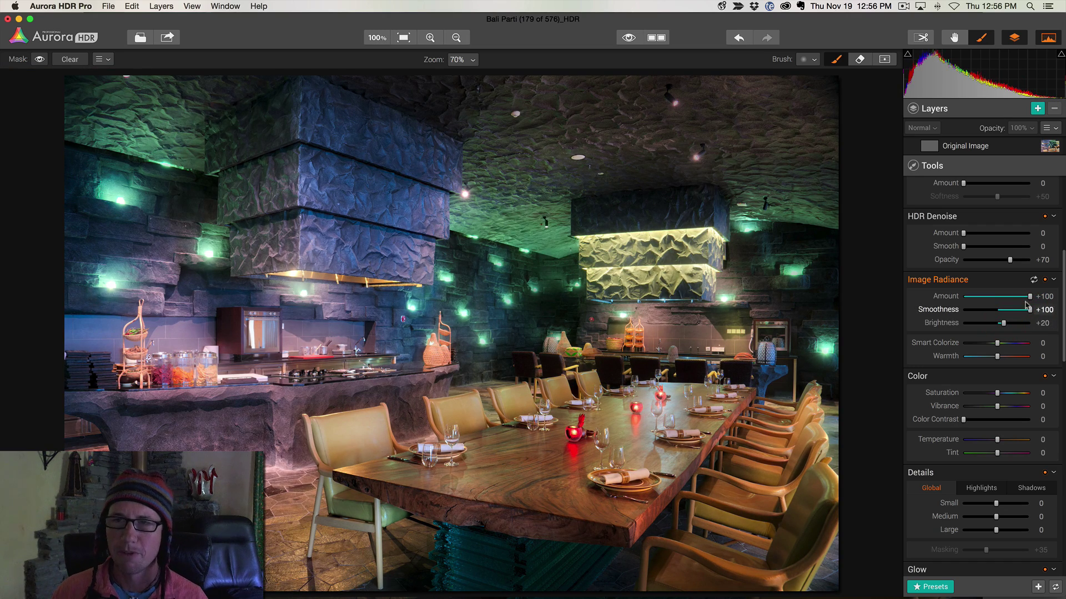
left_click(1046, 280)
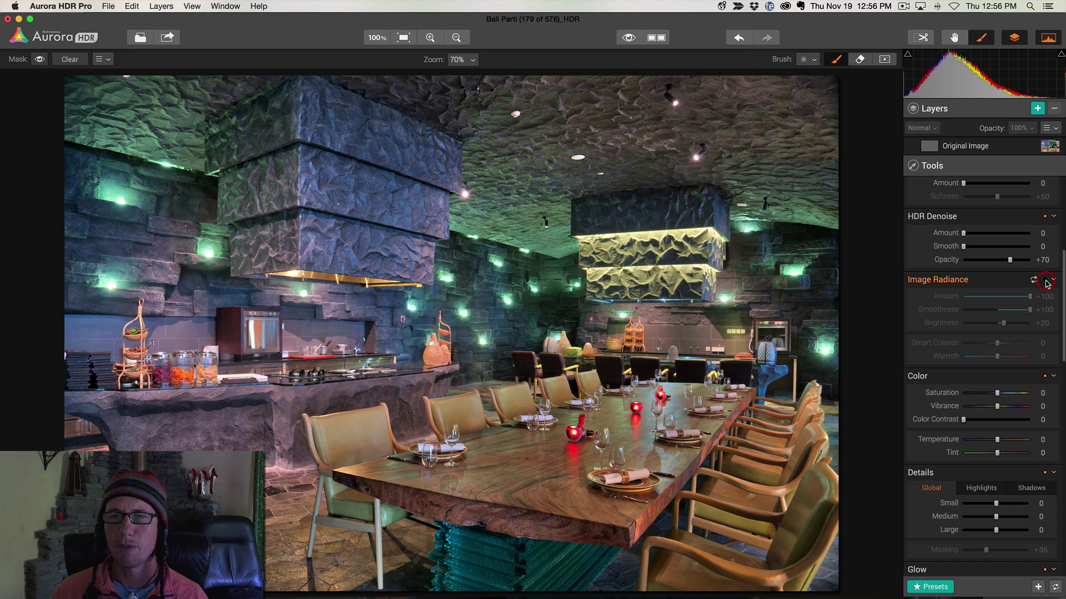
left_click(1046, 280)
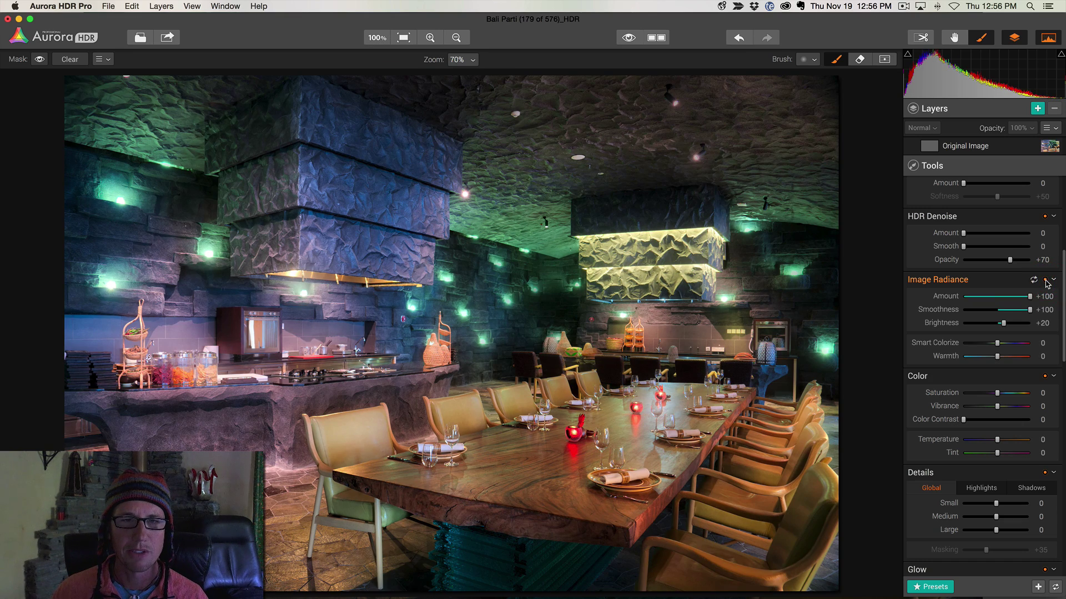
left_click(1046, 280)
left_click(1046, 281)
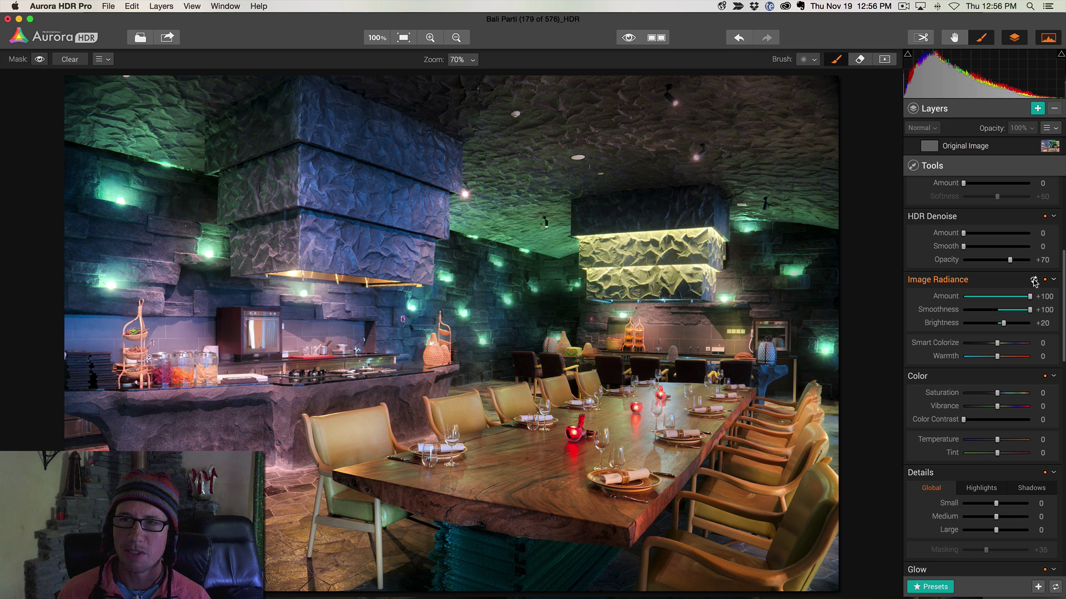
left_click(1033, 280)
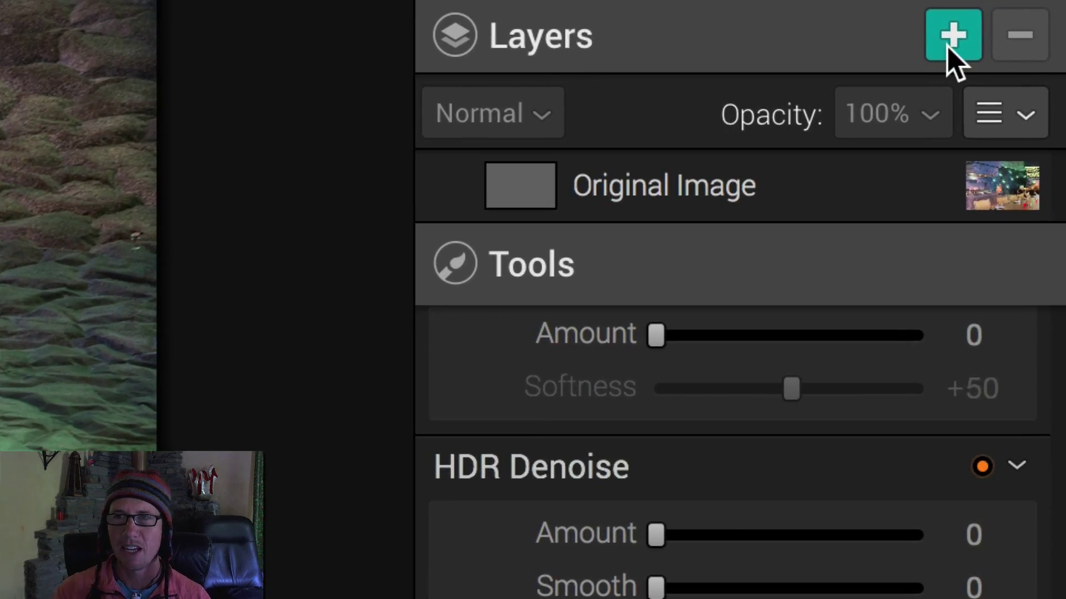
- Add a new layer and name it 'Glowy McGlowface'
left_click(950, 49)
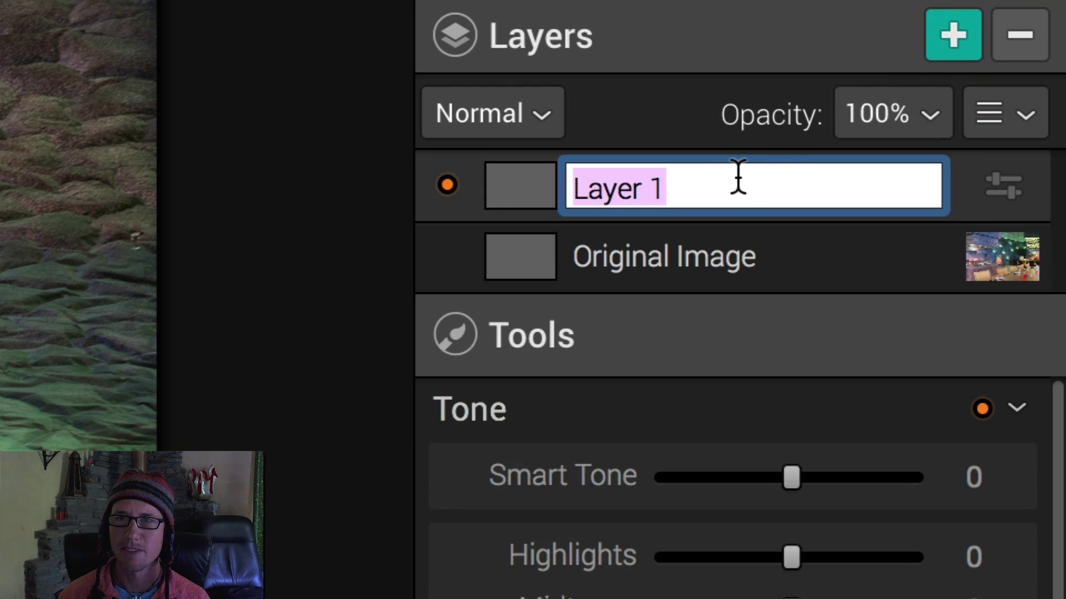
left_click(493, 177)
type("G")
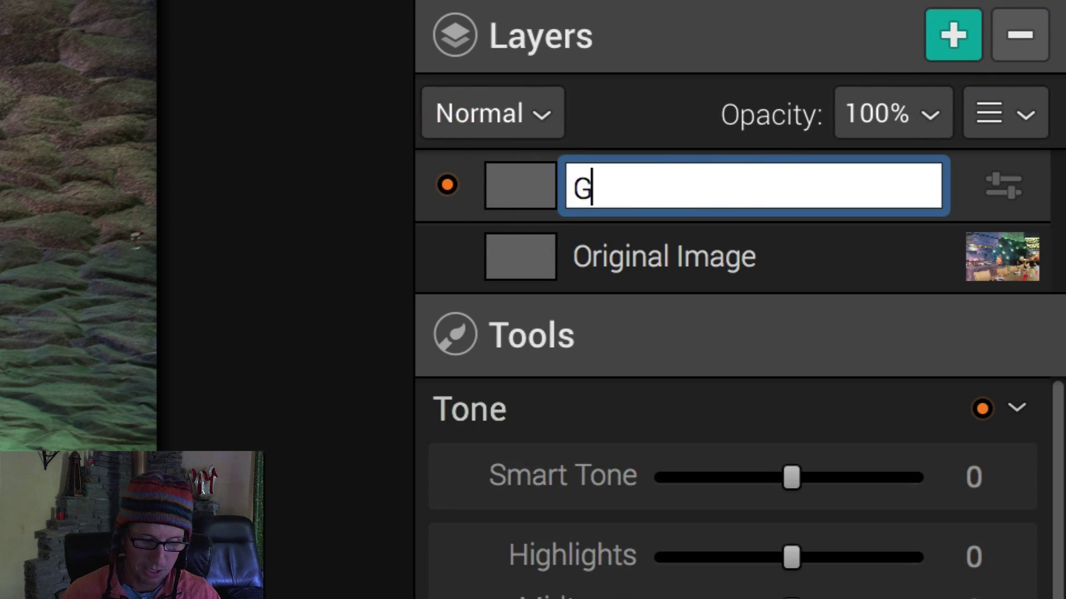
type("lowy McGlowface")
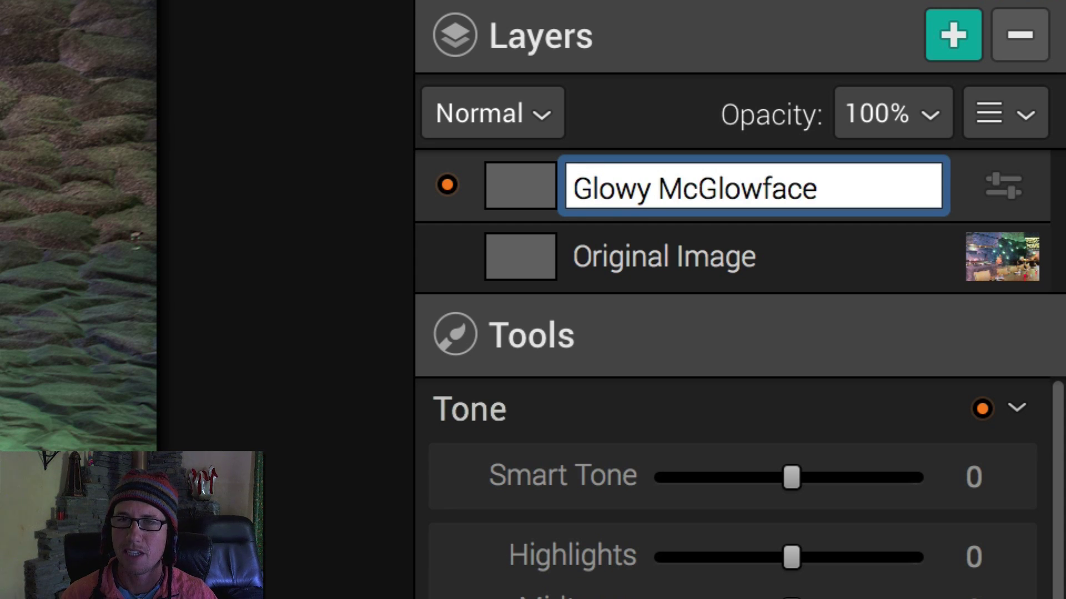
key("Return")
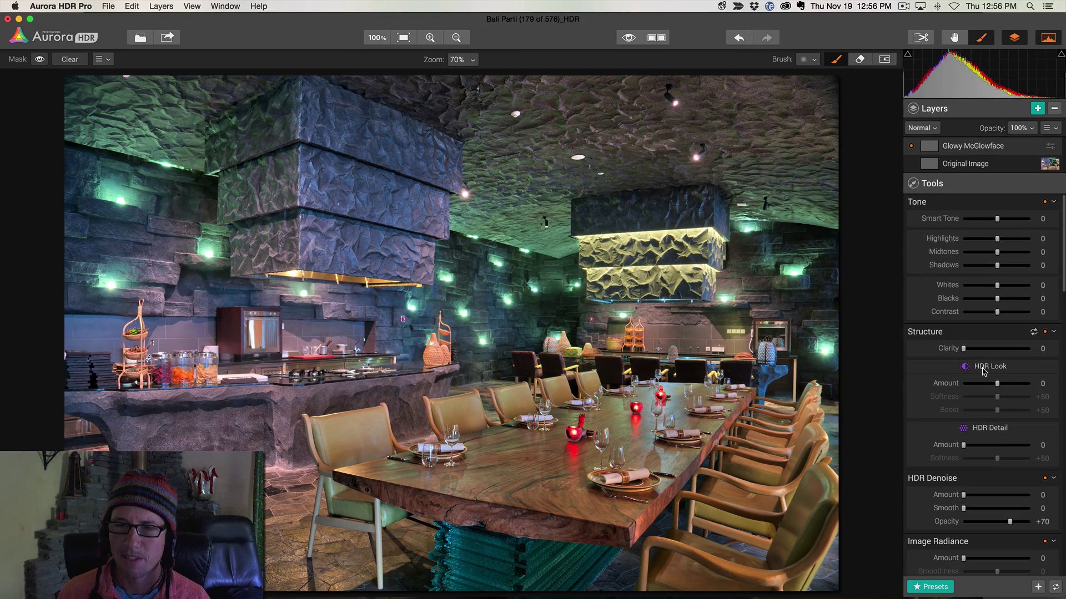
- Set Image Radiance Amount to +84, Warmth to 0 and Smart Colorize to +27
scroll(983, 372, "down", 5)
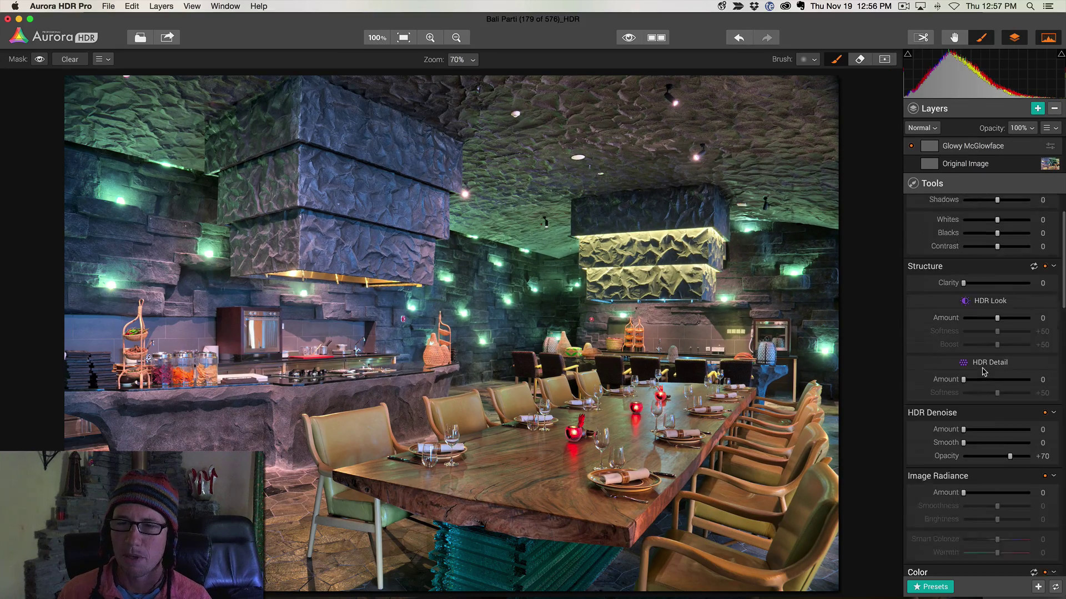
left_click_drag(965, 383, 991, 443)
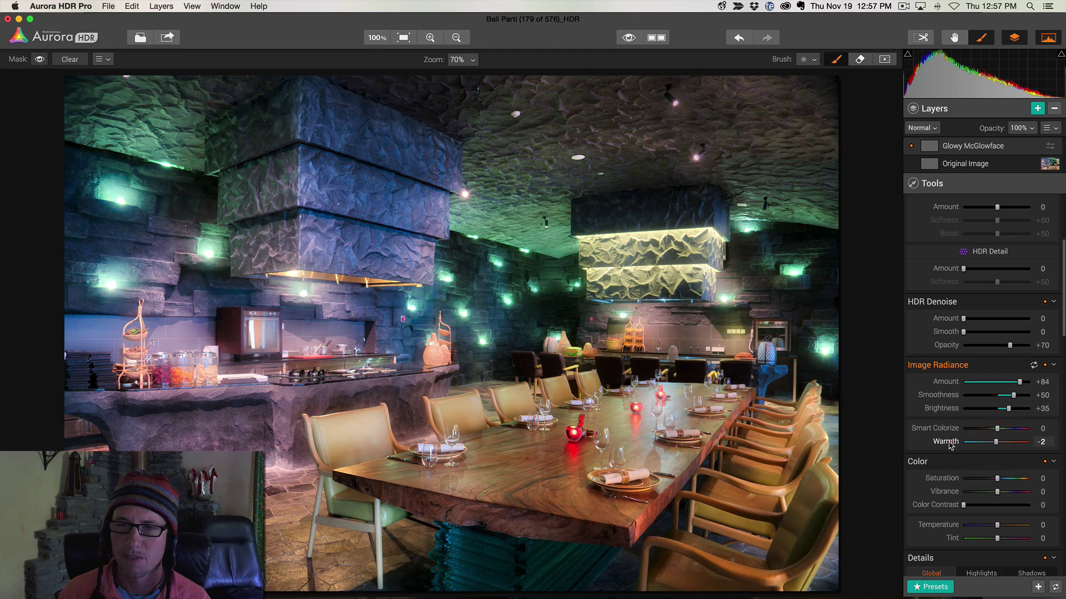
double_click(949, 443)
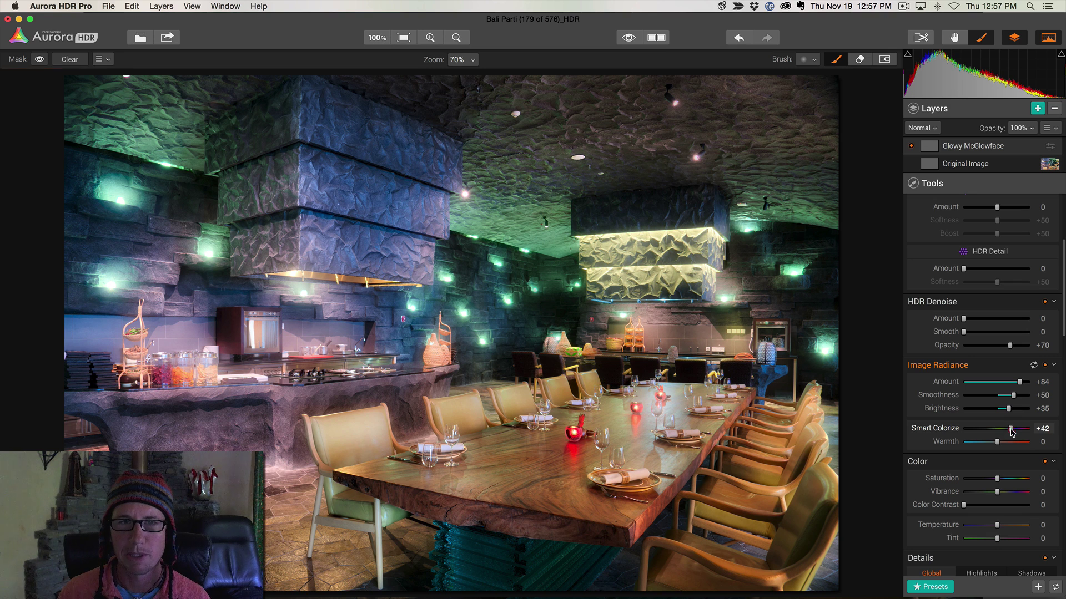
mouse_move(1006, 433)
left_mouse_down()
mouse_move(989, 433)
mouse_move(1006, 431)
left_mouse_up()
left_click(1006, 431)
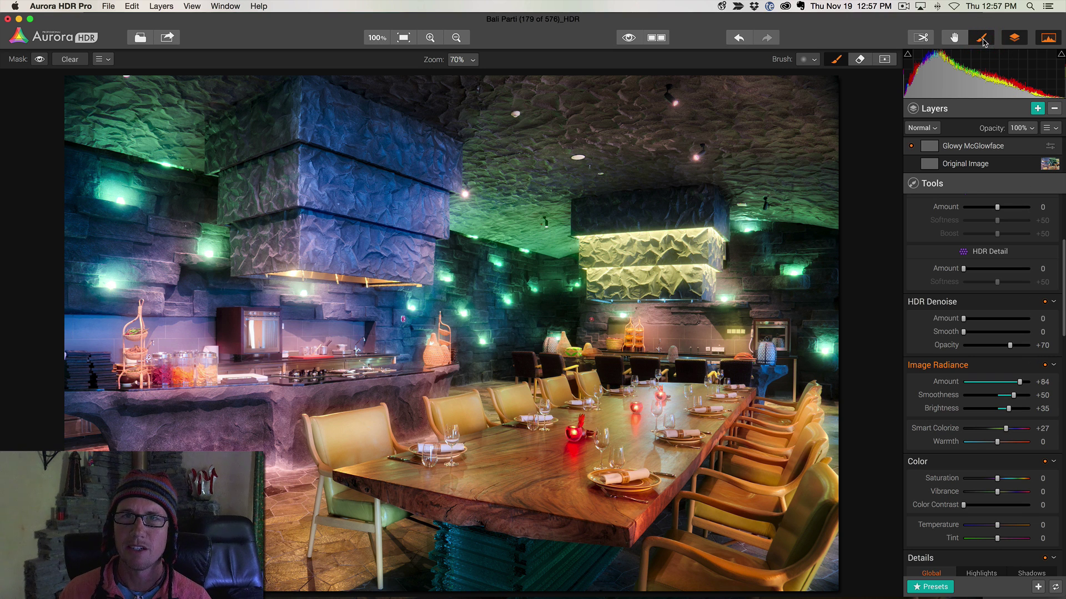
- Set the brush opacity to +76
left_click(814, 60)
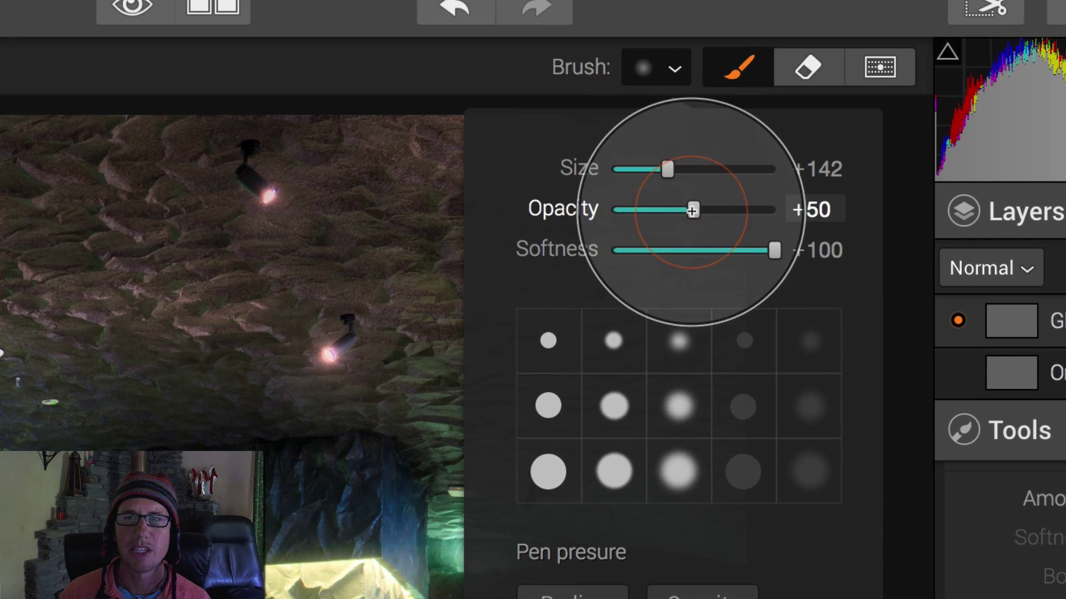
left_click_drag(821, 107, 823, 108)
left_click_drag(700, 211, 735, 210)
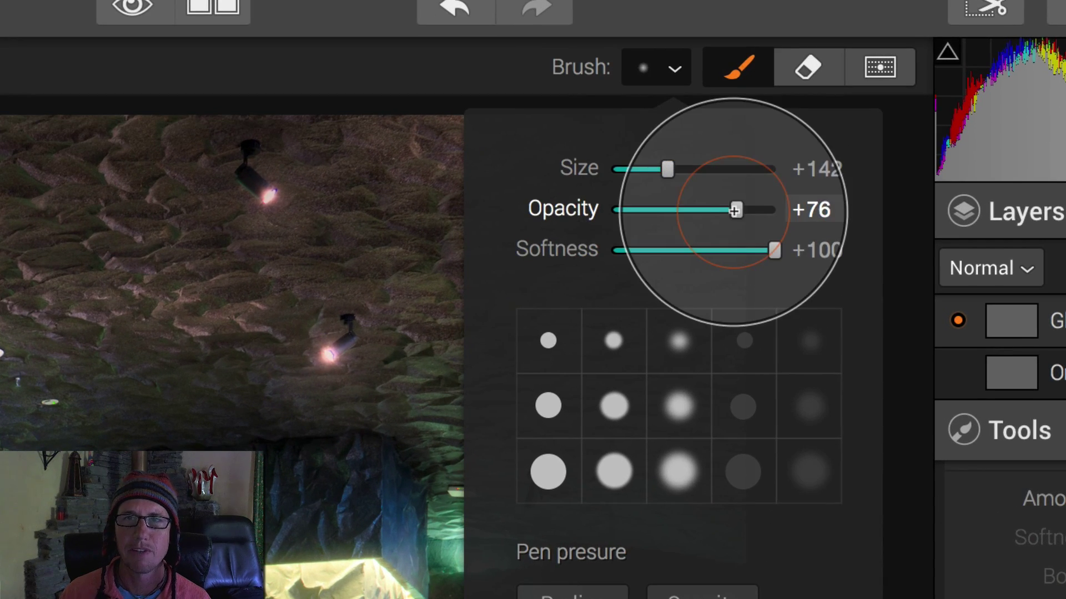
left_click(674, 64)
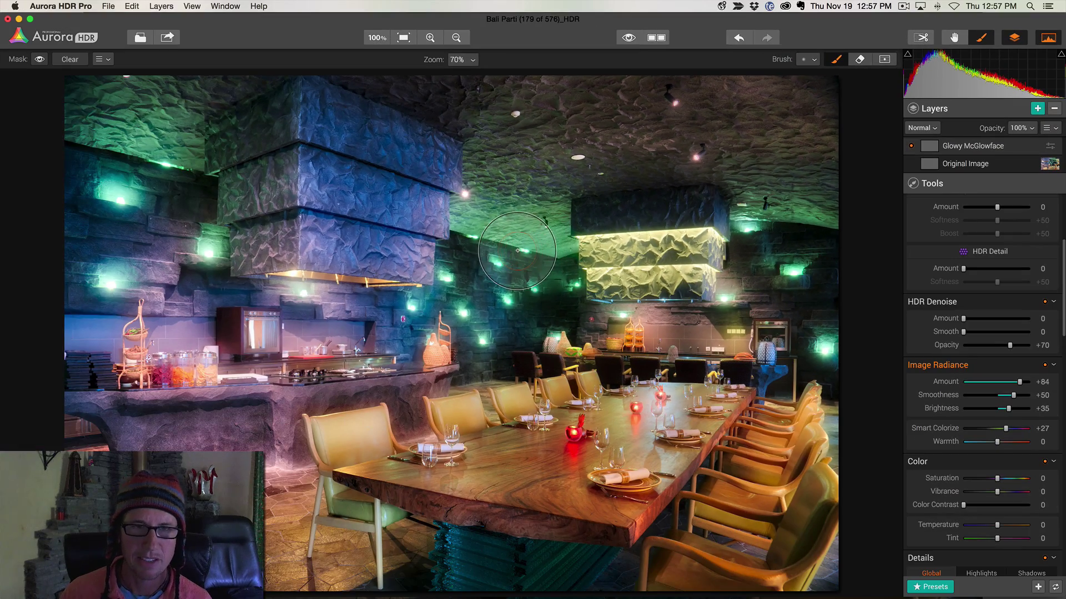
- Paint the glow over the wall lamps, hood underside lights and stone floor
left_click(533, 280)
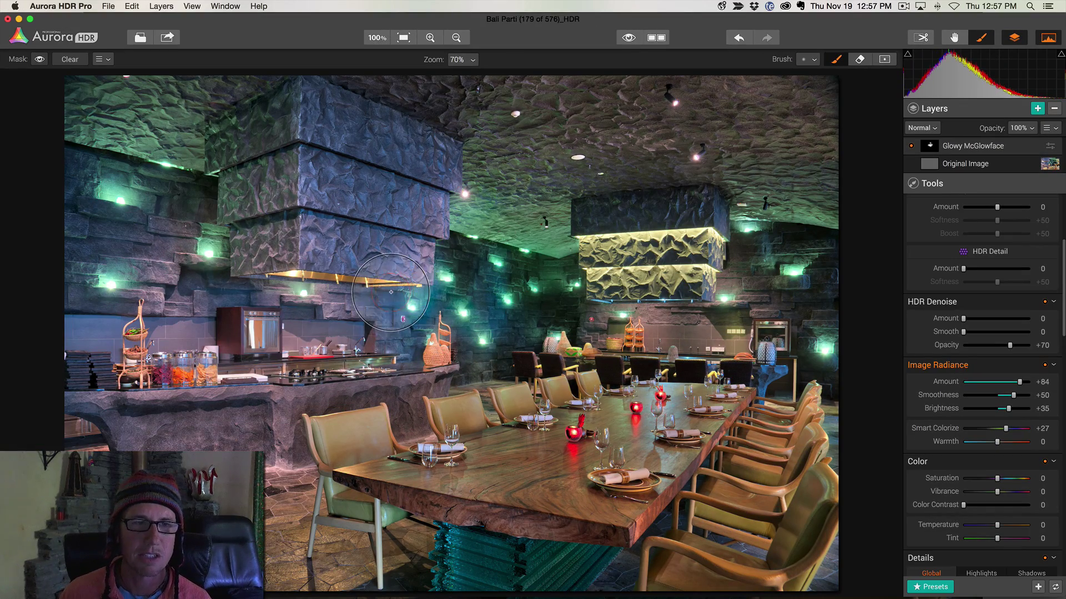
left_click(207, 247)
left_click(111, 275)
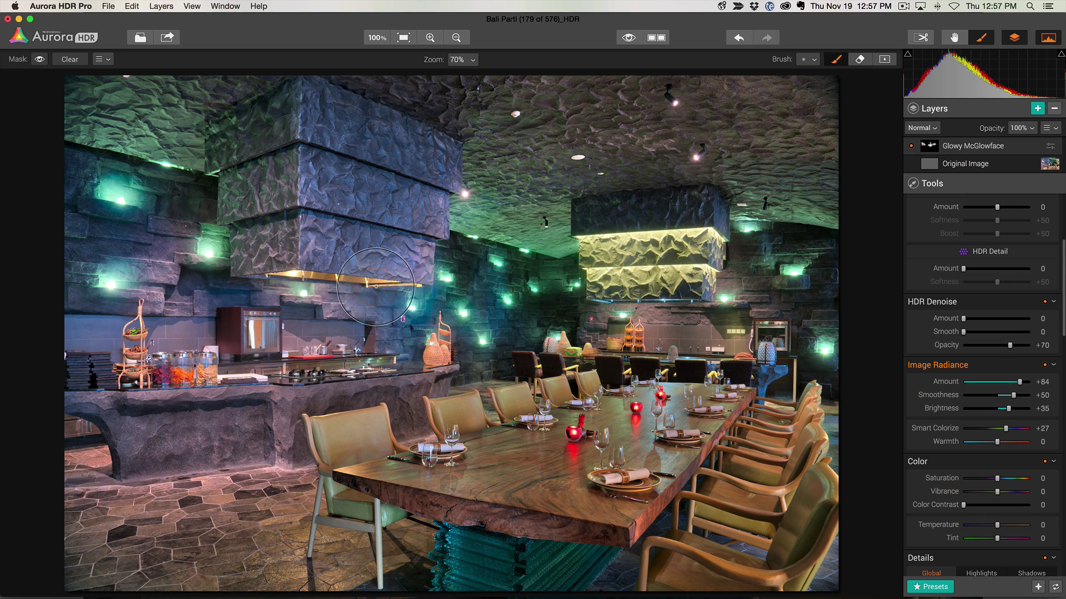
left_click_drag(377, 286, 284, 276)
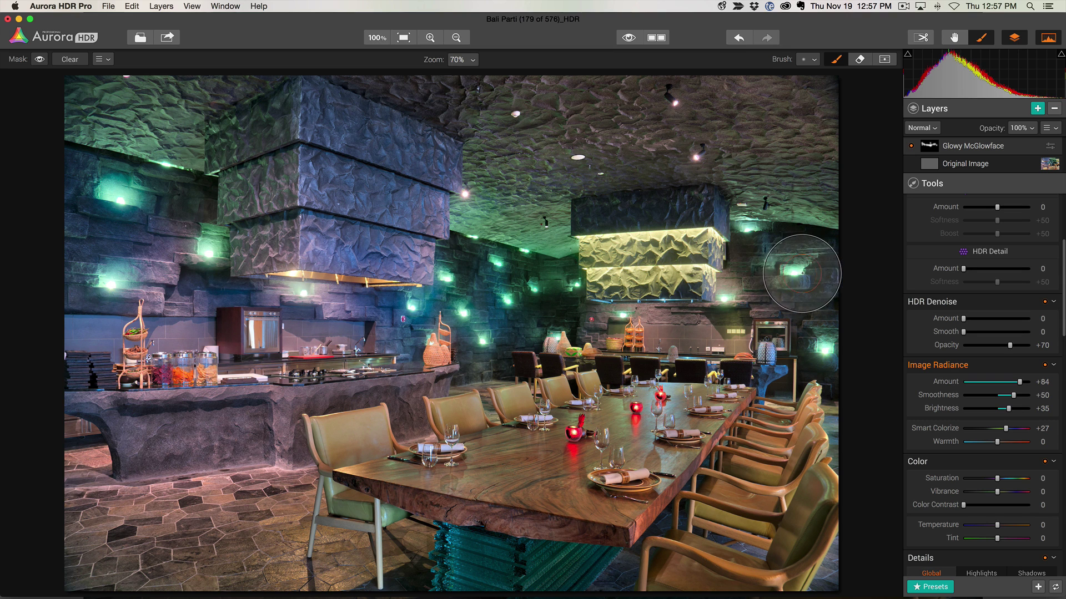
left_click(822, 354)
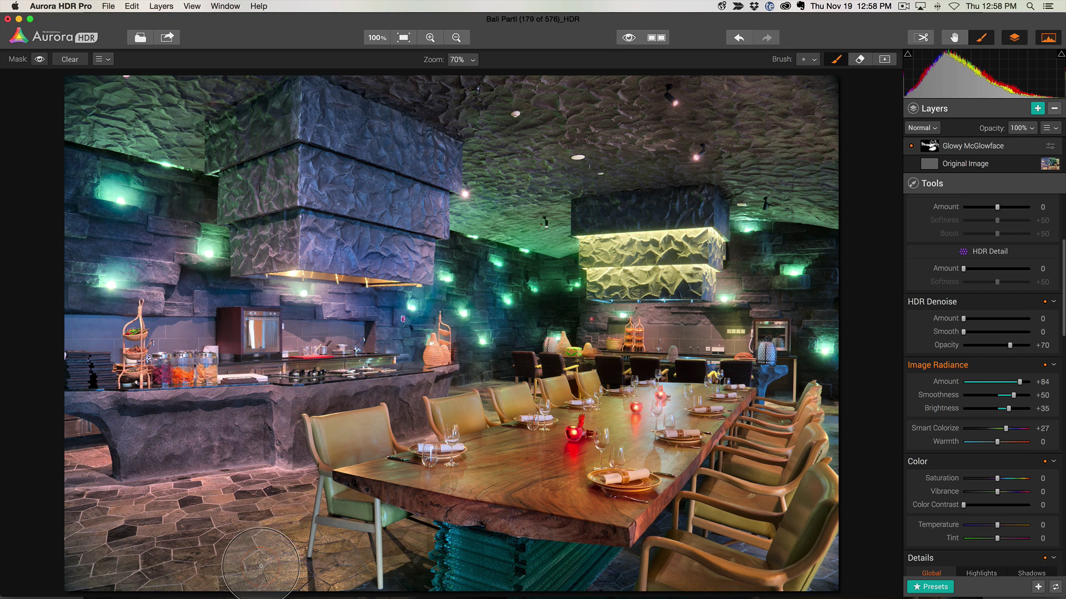
mouse_move(211, 524)
left_mouse_down()
mouse_move(271, 506)
mouse_move(103, 536)
mouse_move(330, 580)
mouse_move(285, 516)
mouse_move(81, 522)
mouse_move(244, 510)
mouse_move(284, 517)
mouse_move(82, 566)
mouse_move(319, 578)
mouse_move(73, 555)
mouse_move(287, 507)
mouse_move(61, 510)
mouse_move(221, 548)
mouse_move(77, 532)
mouse_move(177, 546)
mouse_move(271, 522)
mouse_move(86, 540)
mouse_move(264, 527)
left_mouse_up()
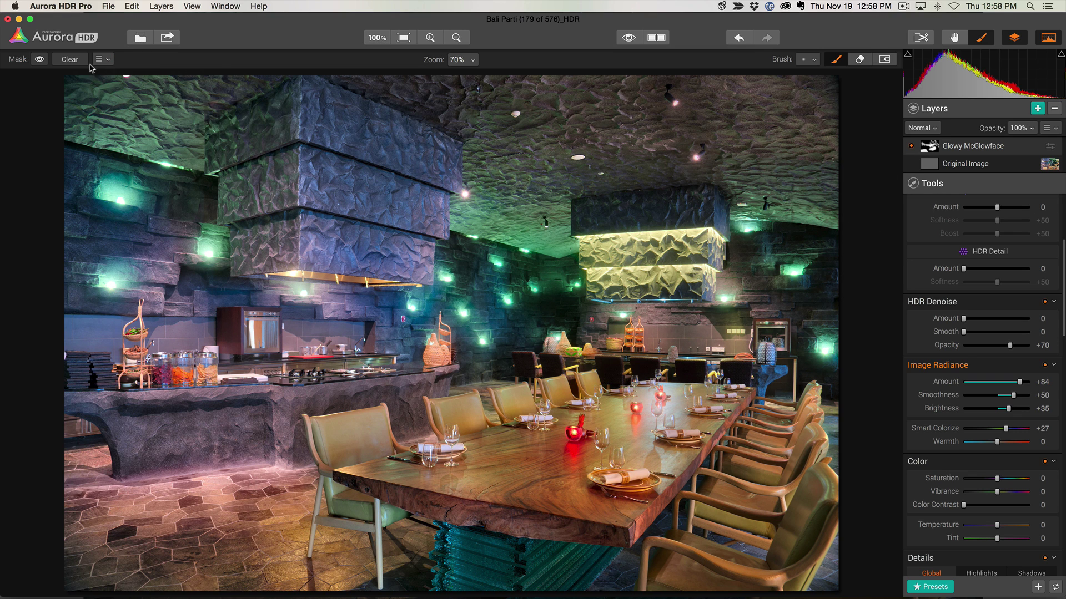
left_click(39, 60)
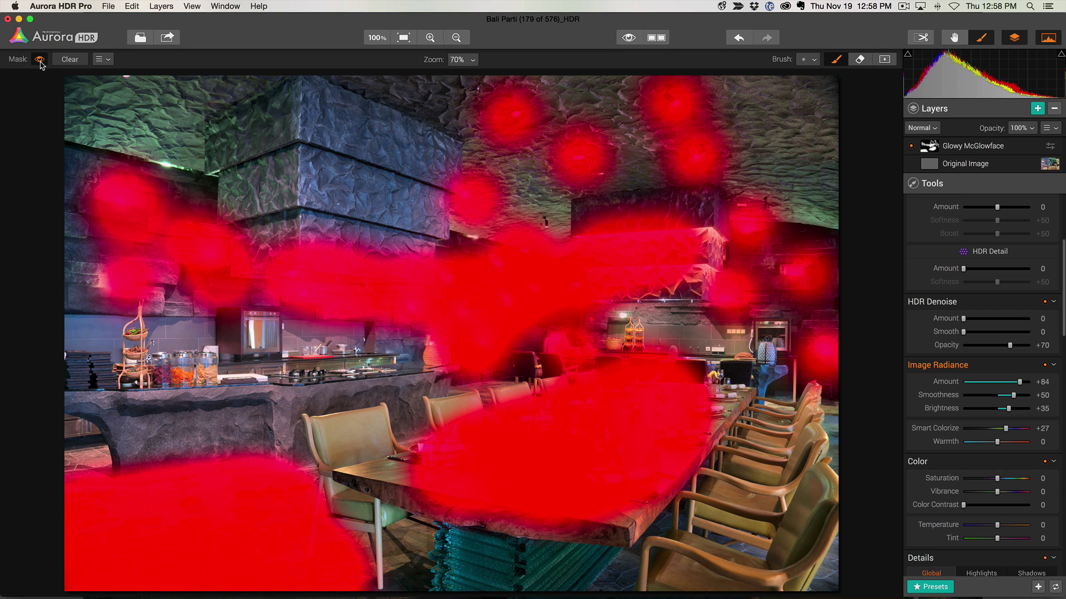
left_click(40, 59)
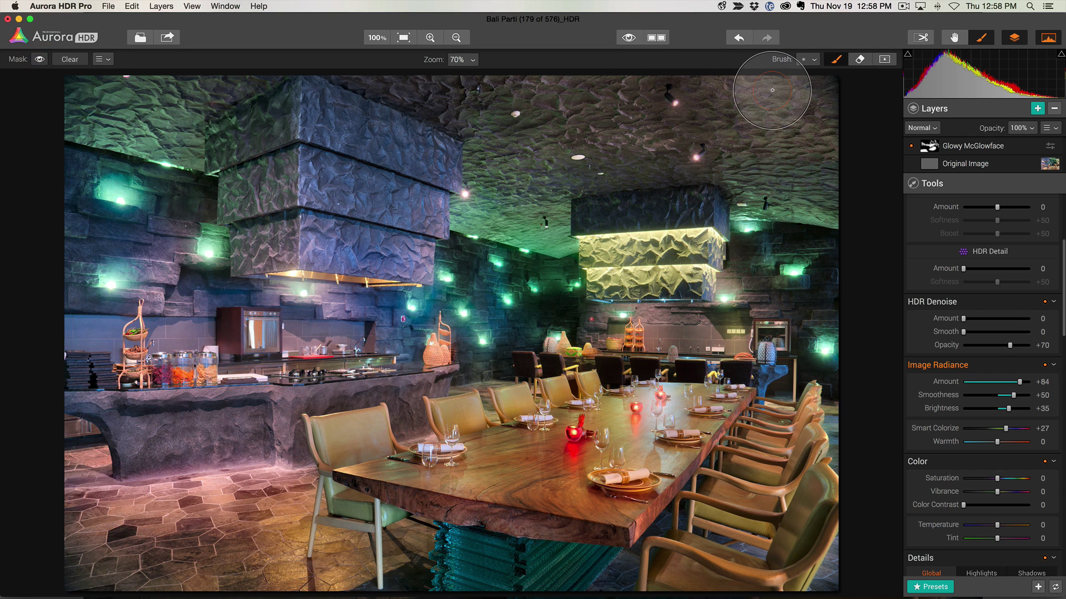
left_click(913, 149)
left_click(913, 149)
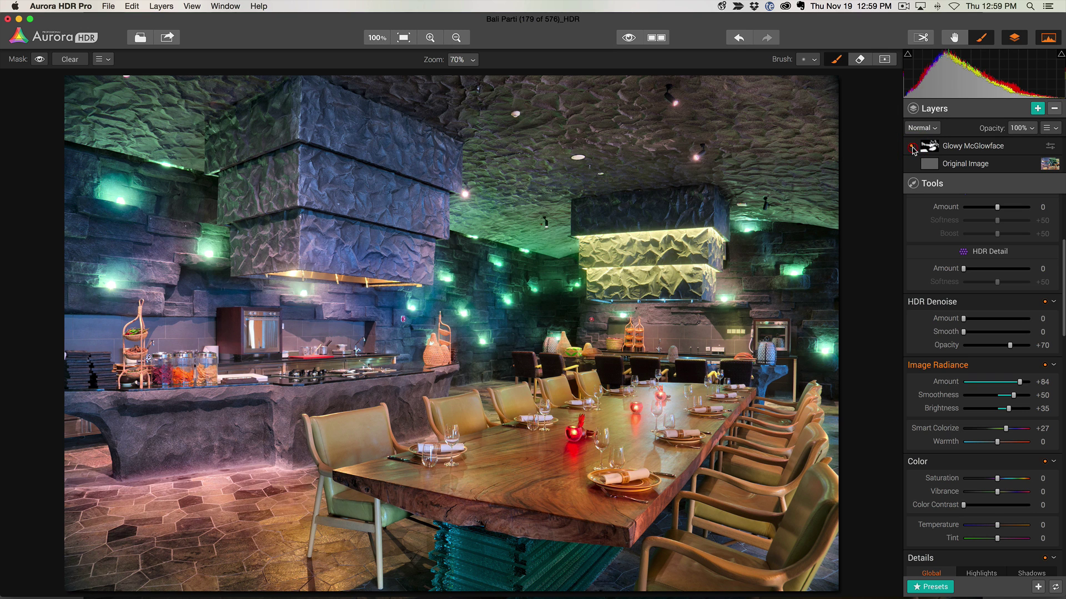
left_click(913, 149)
left_click(913, 149)
left_click(913, 148)
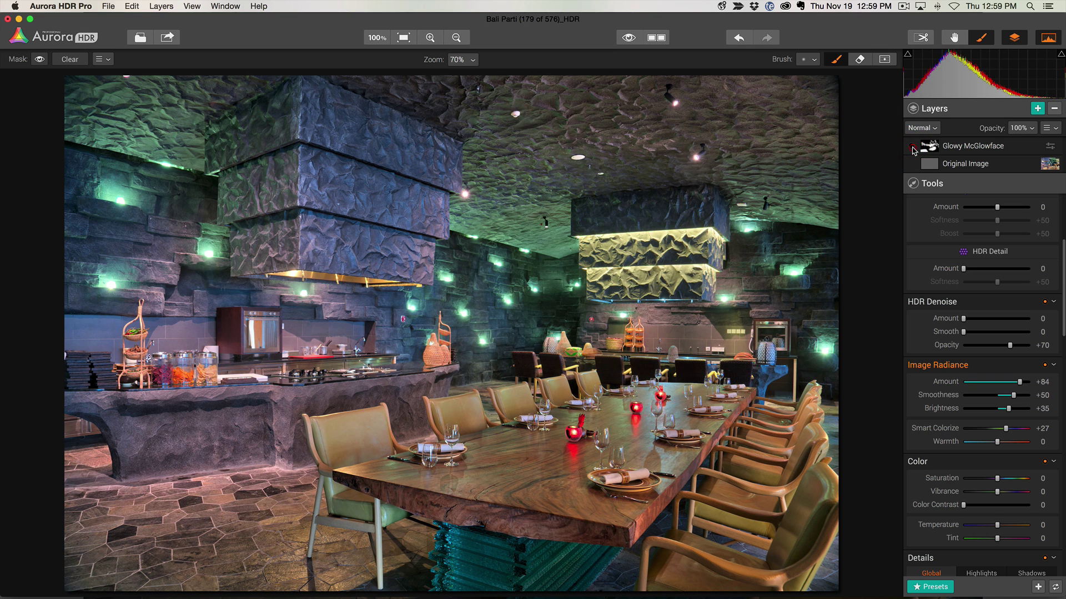
left_click(913, 149)
left_click(913, 149)
left_click(913, 149)
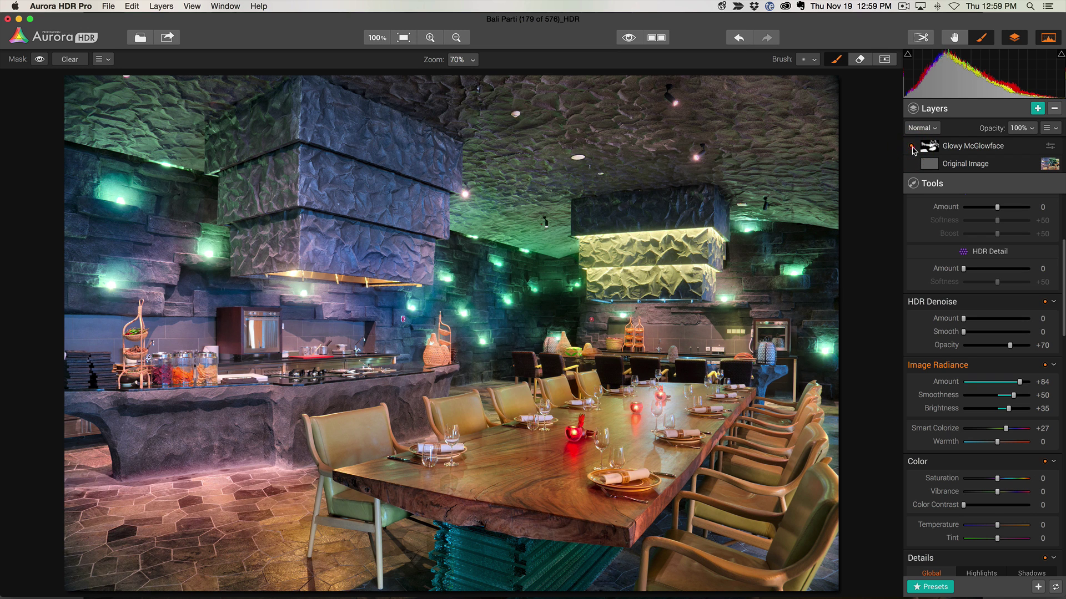
left_click(913, 149)
left_click(913, 149)
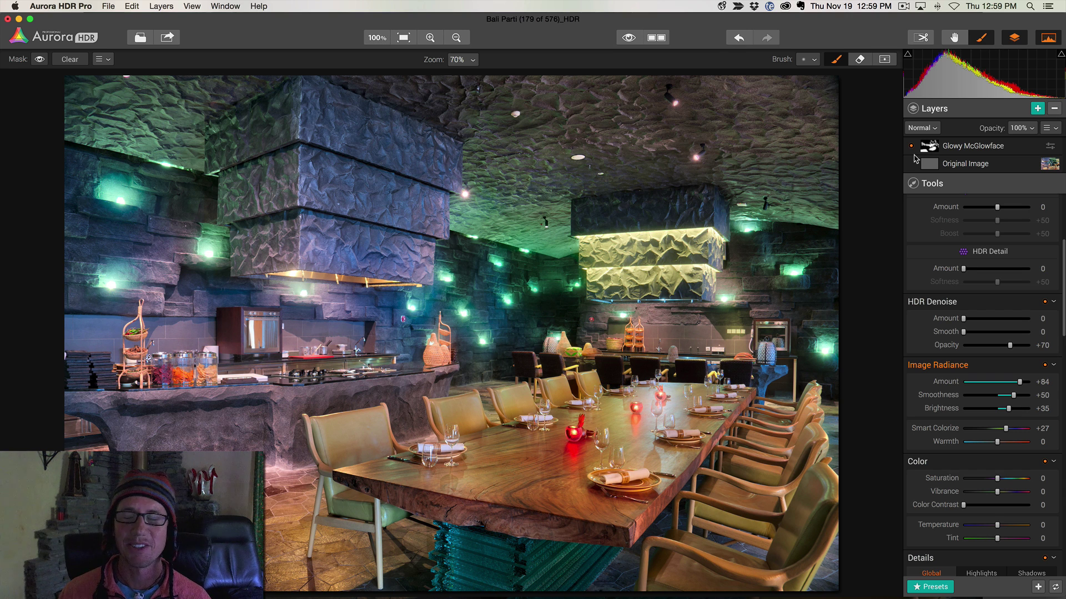
- Add Layer 2 above Glowy McGlowface and rename it 'Texty McTextman'
left_click(1038, 109)
left_click(973, 147)
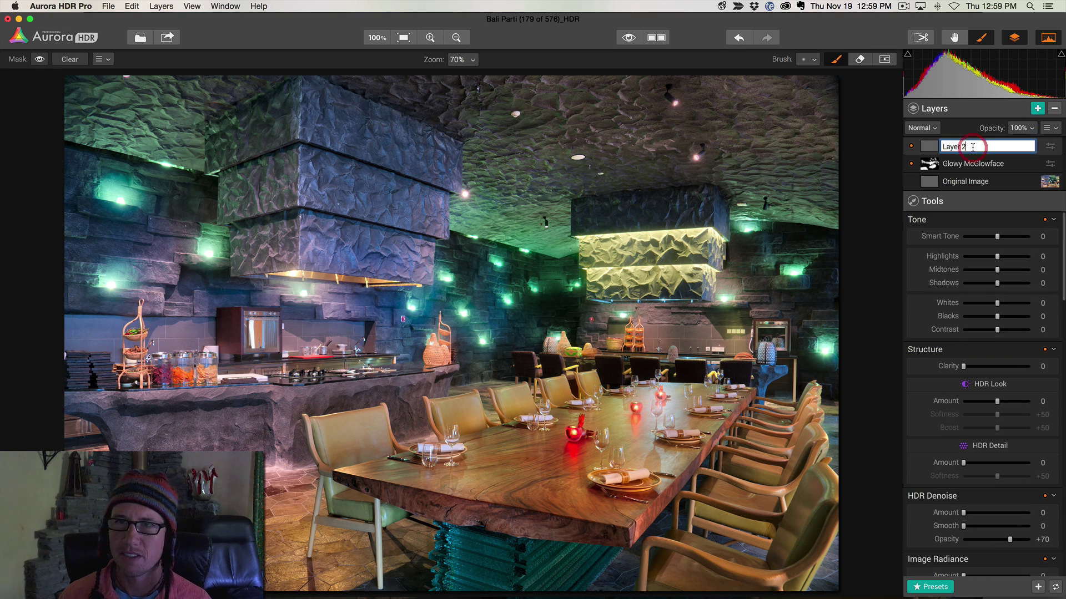
triple_click(973, 147)
type("Tex")
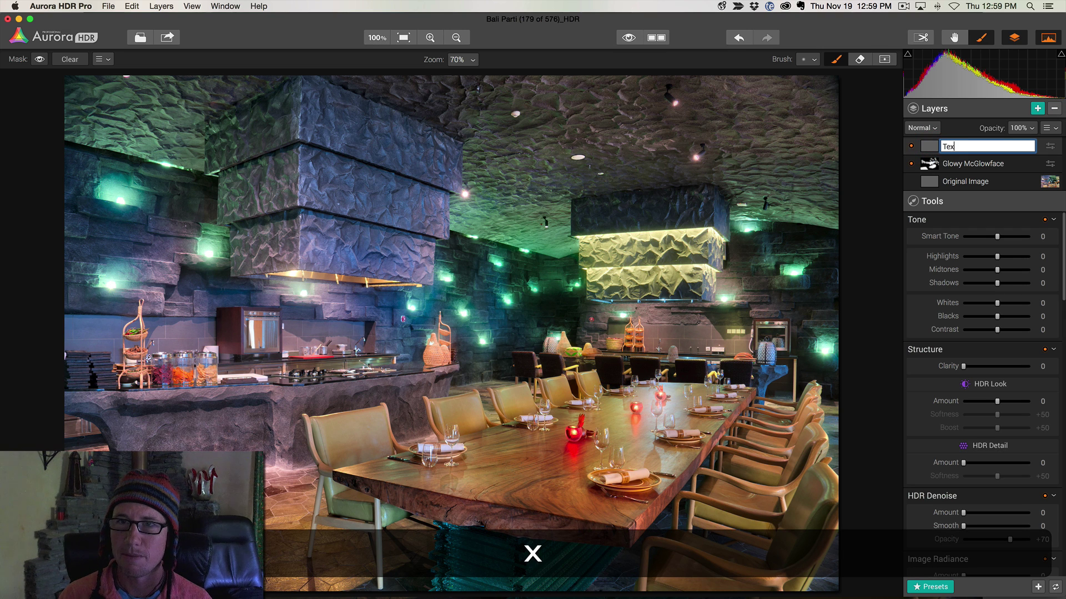
type("ty Mc ")
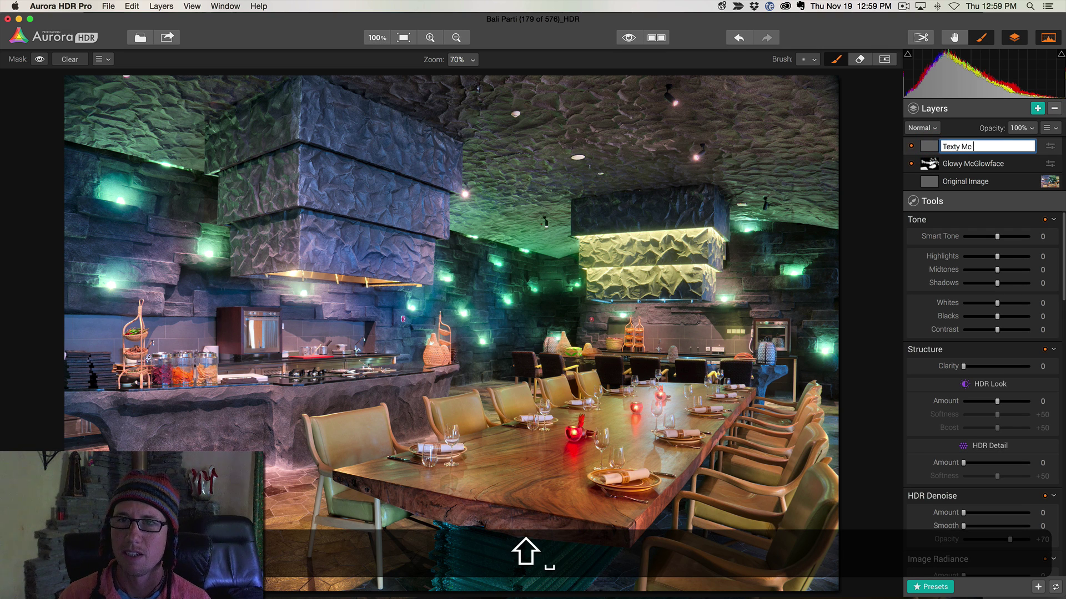
type("Textman")
key("Return")
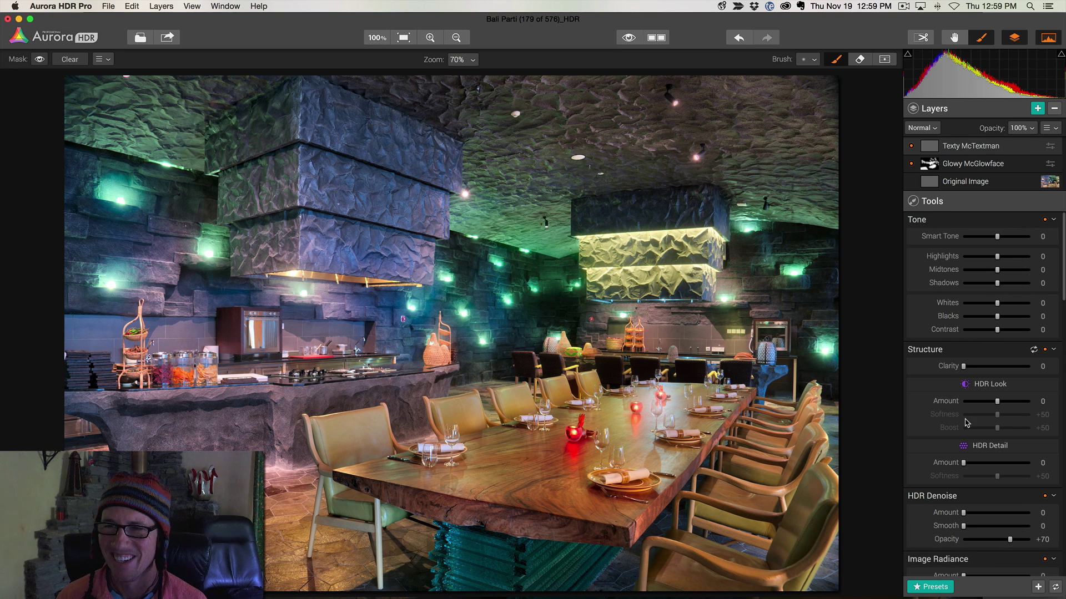
- Set HDR Look Amount +40 and Softness +68, plus HDR Denoise Amount +18 and Smooth +21
left_click(1019, 401)
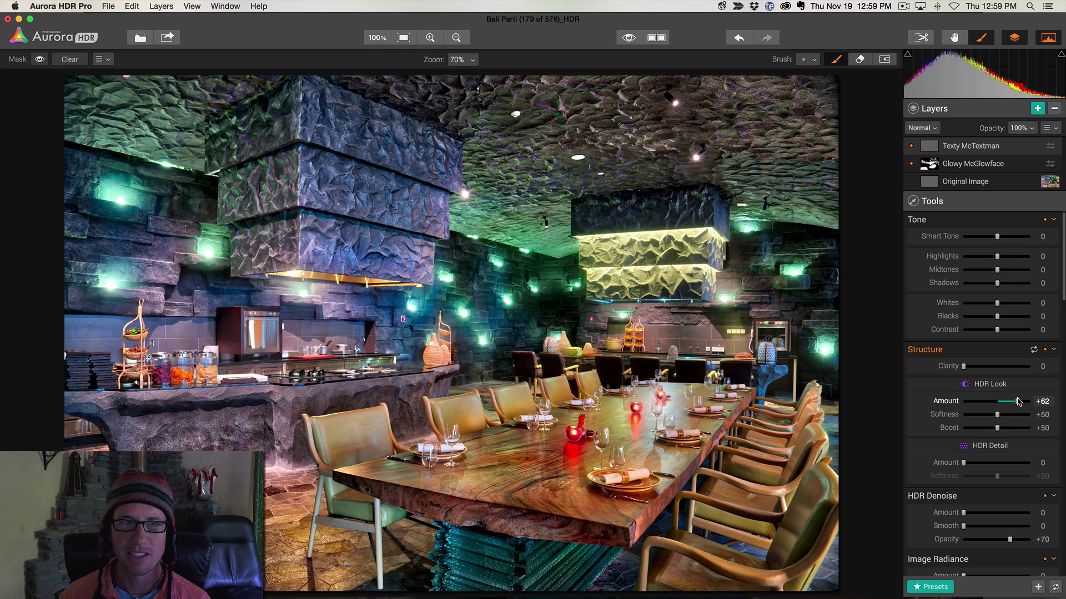
left_click(1008, 415)
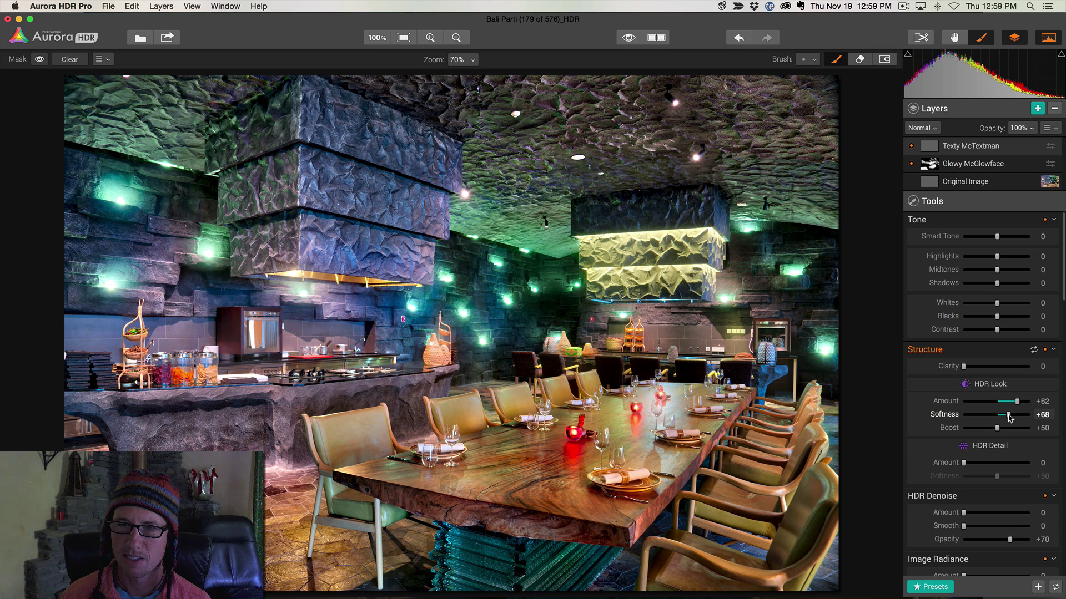
left_click(976, 512)
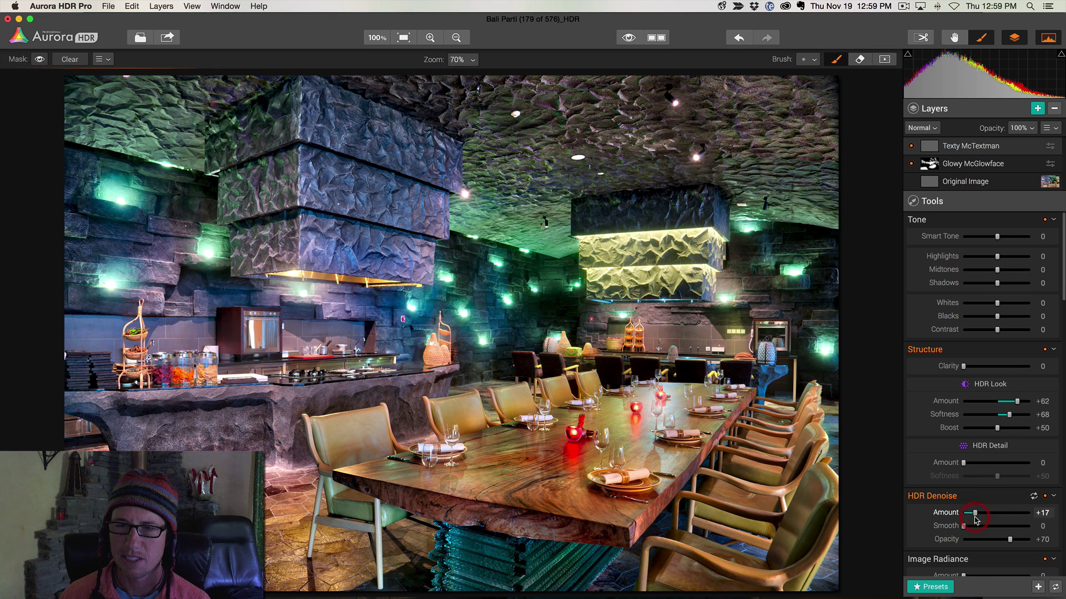
left_click(977, 526)
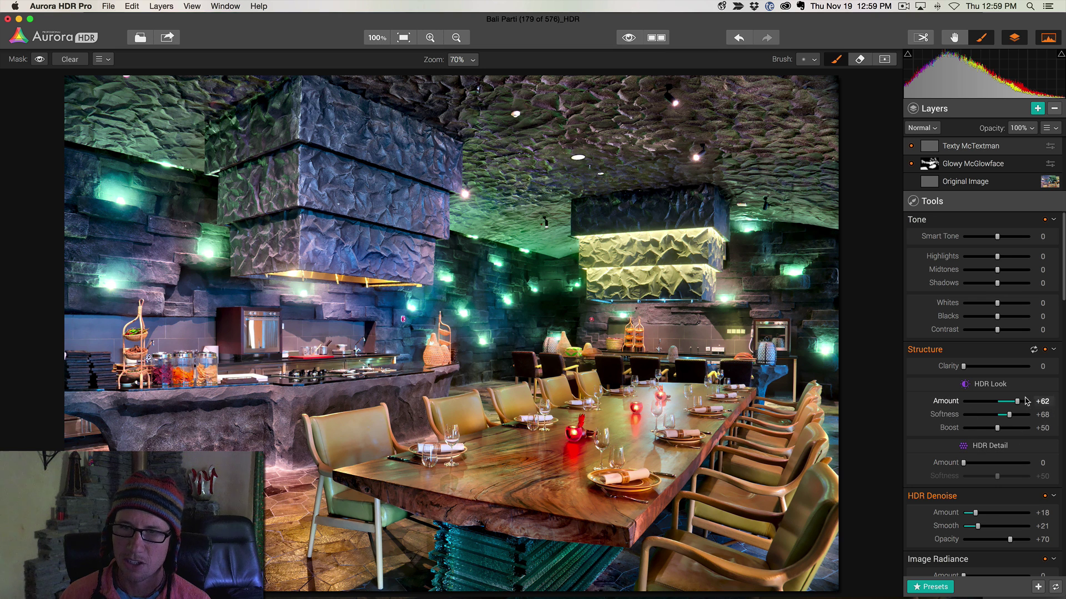
left_click_drag(1018, 401, 917, 404)
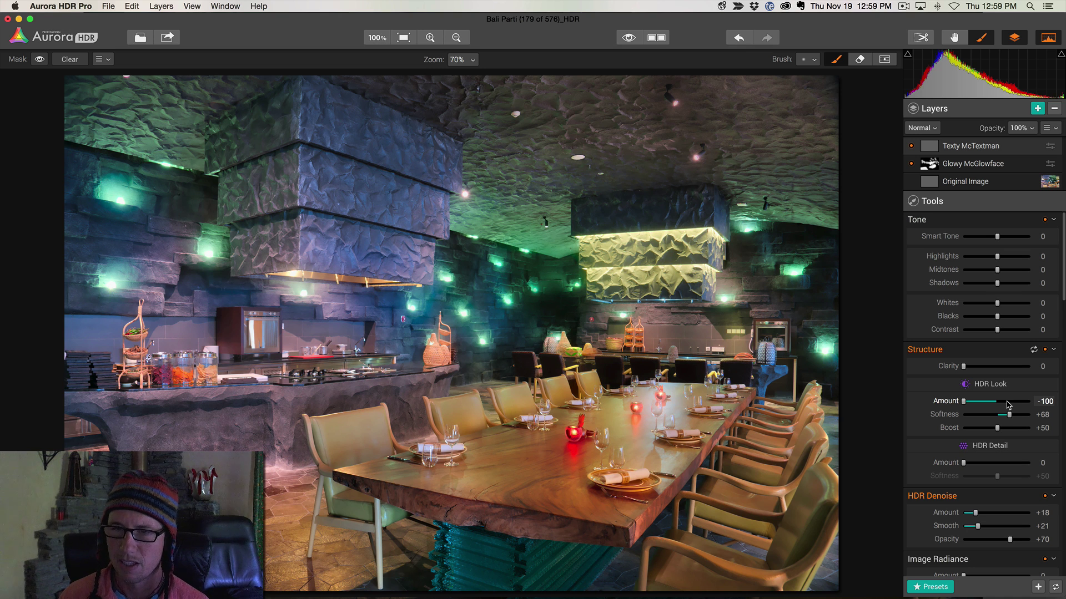
left_click(1006, 402)
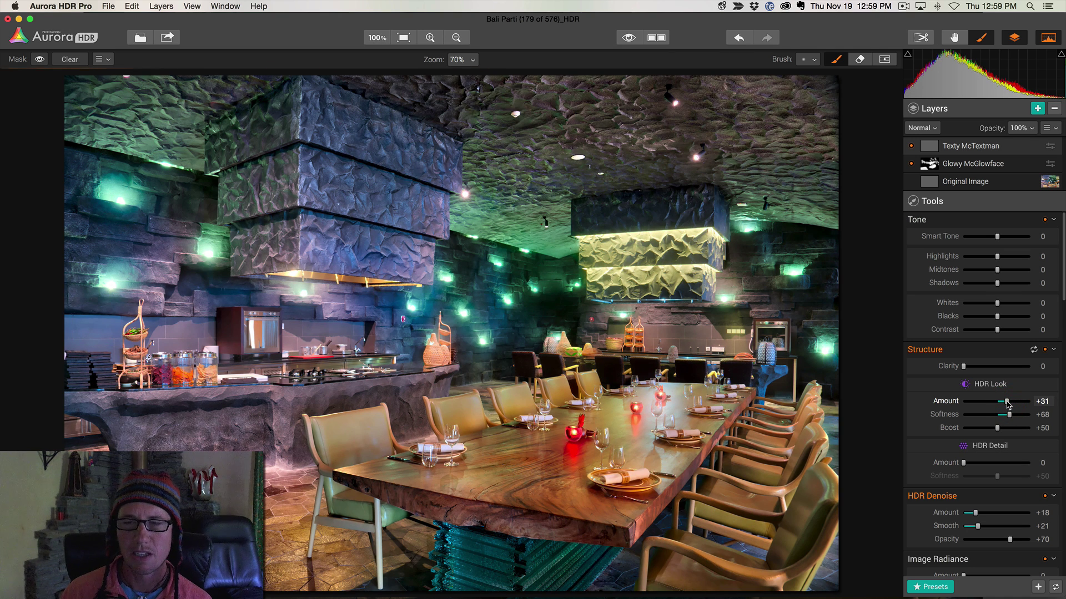
left_click_drag(1006, 402, 1010, 402)
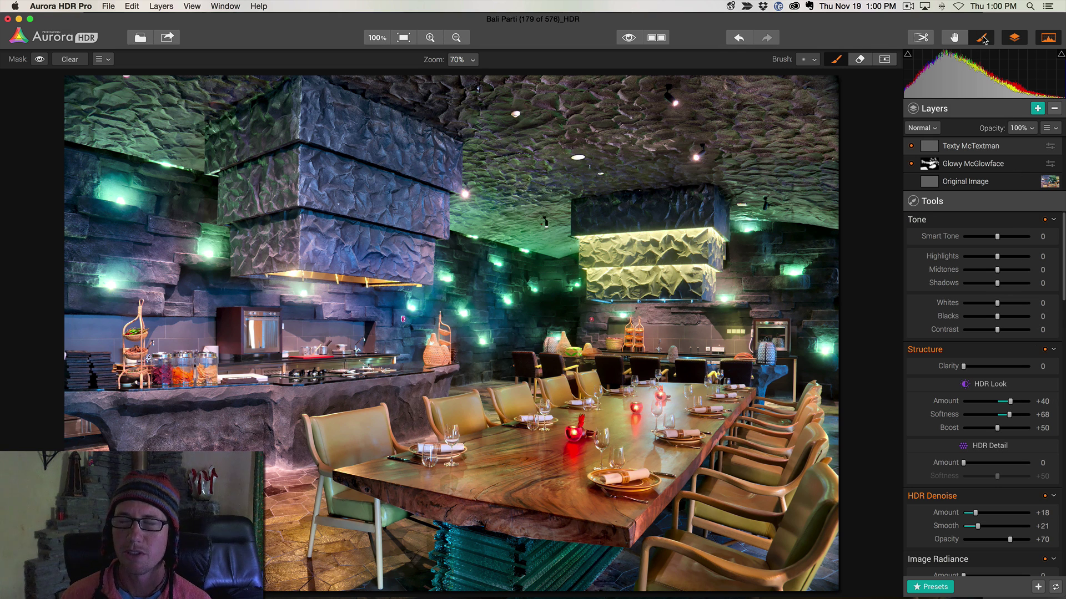
- Brush the Texty McTextman texture over the ceiling and the lower-left floor
left_click(808, 65)
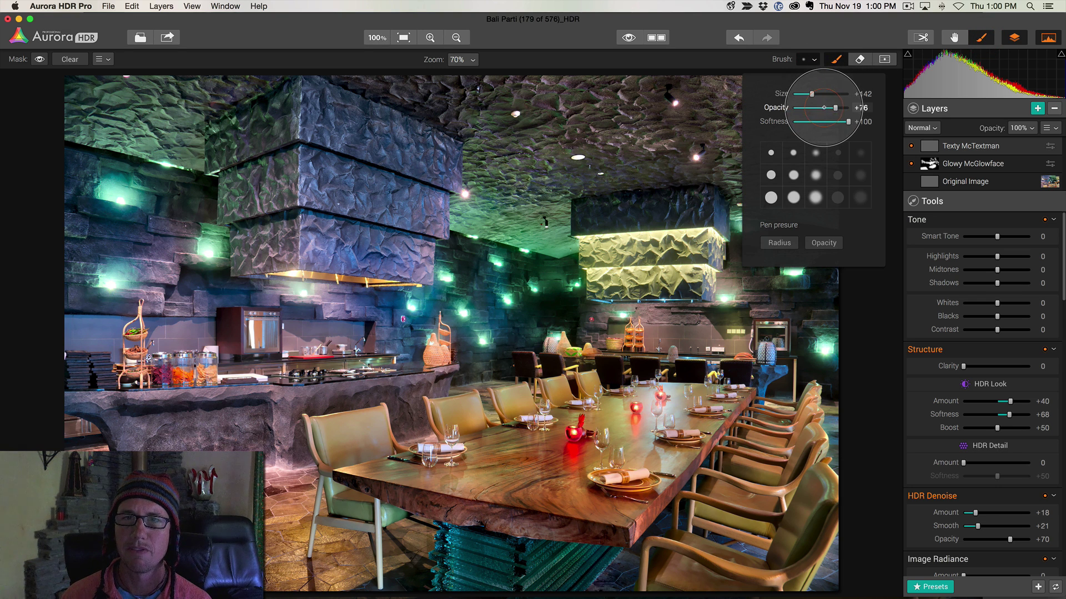
left_click(807, 60)
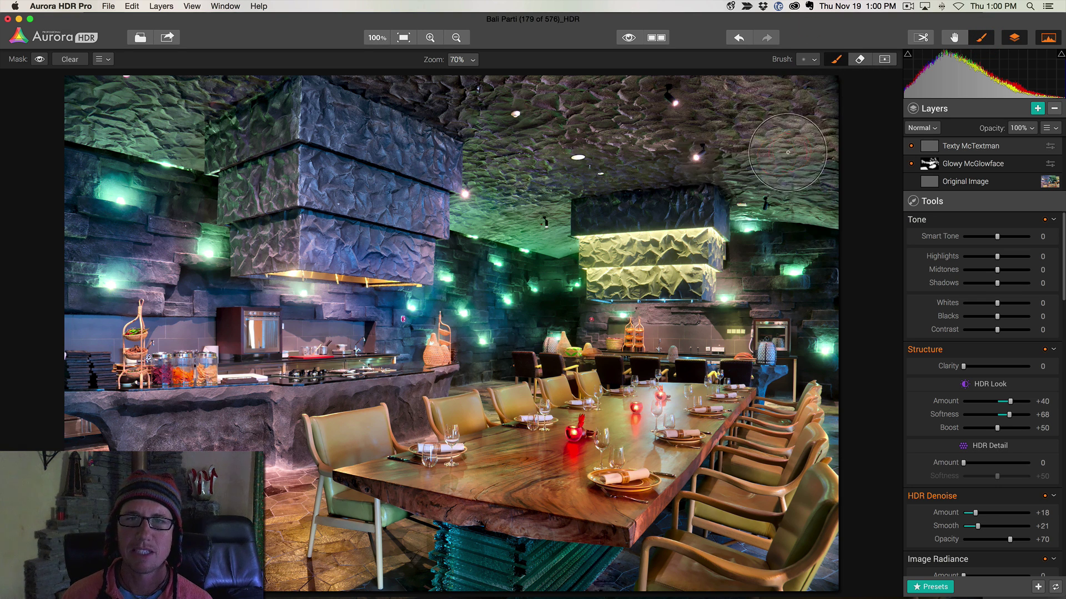
mouse_move(781, 153)
left_mouse_down()
mouse_move(551, 182)
mouse_move(647, 157)
mouse_move(578, 208)
mouse_move(600, 206)
mouse_move(572, 205)
left_mouse_up()
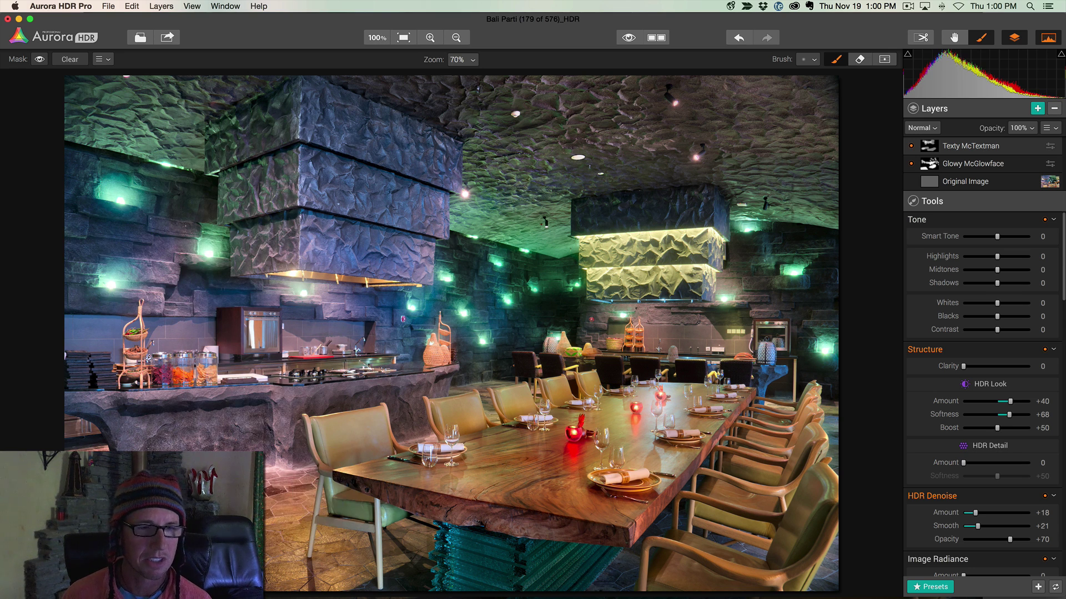
left_click(290, 559)
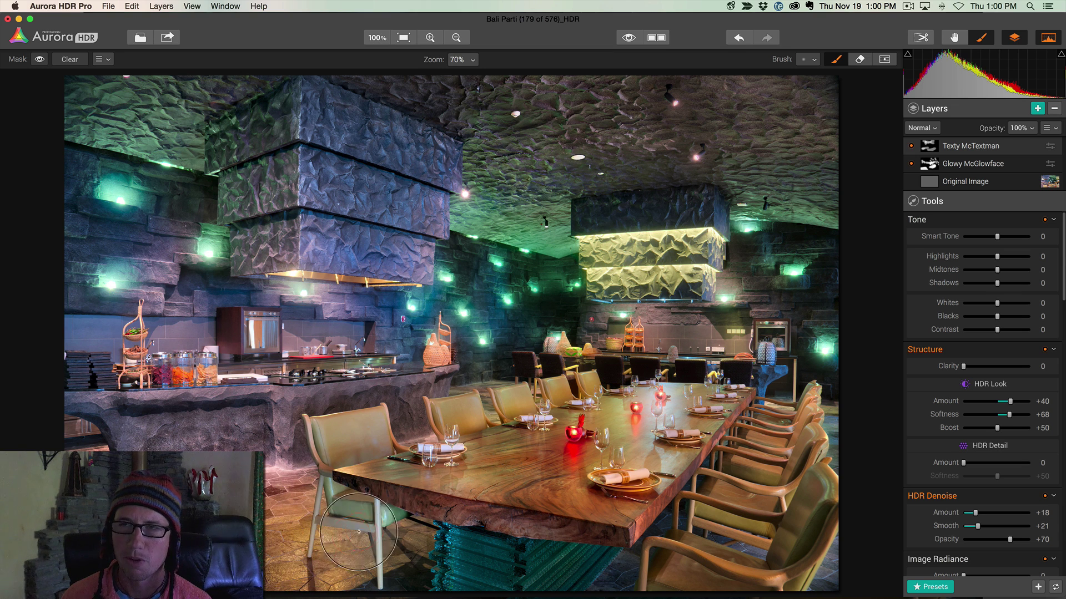
left_click(911, 147)
left_click(911, 146)
left_click(911, 147)
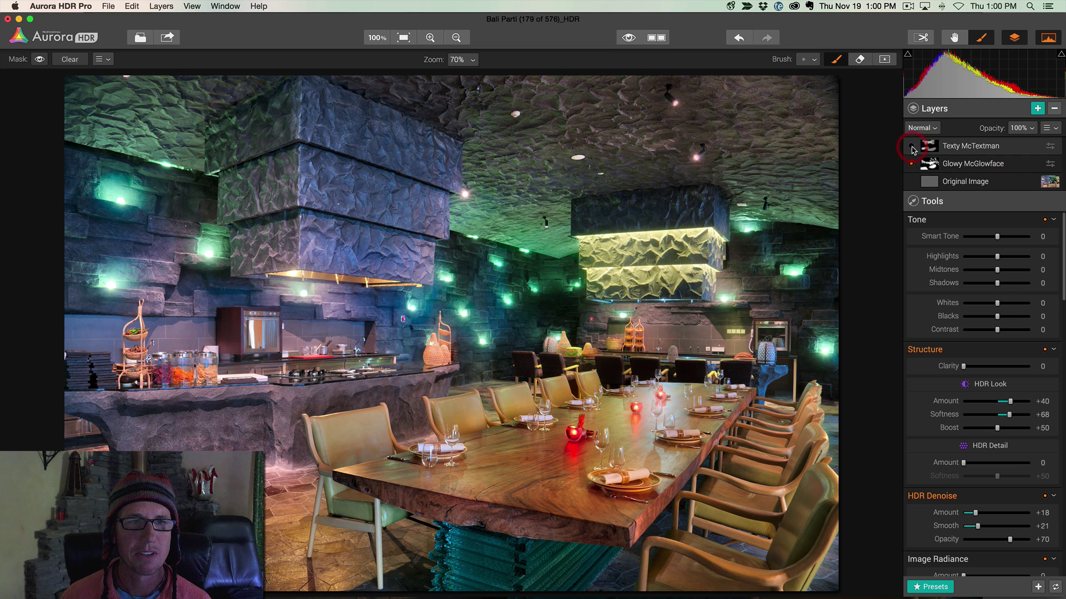
left_click(912, 148)
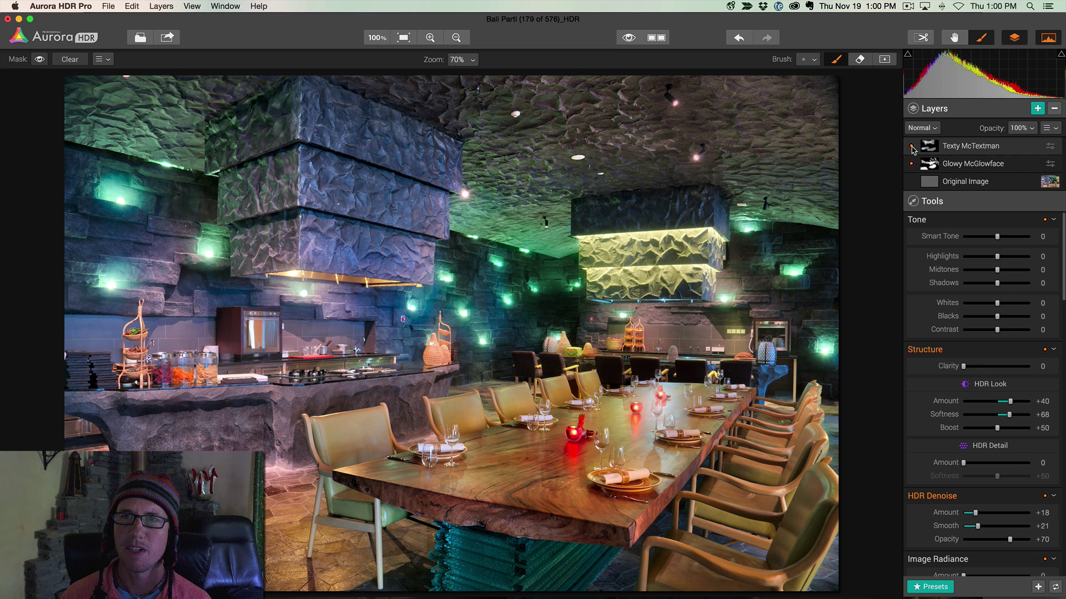